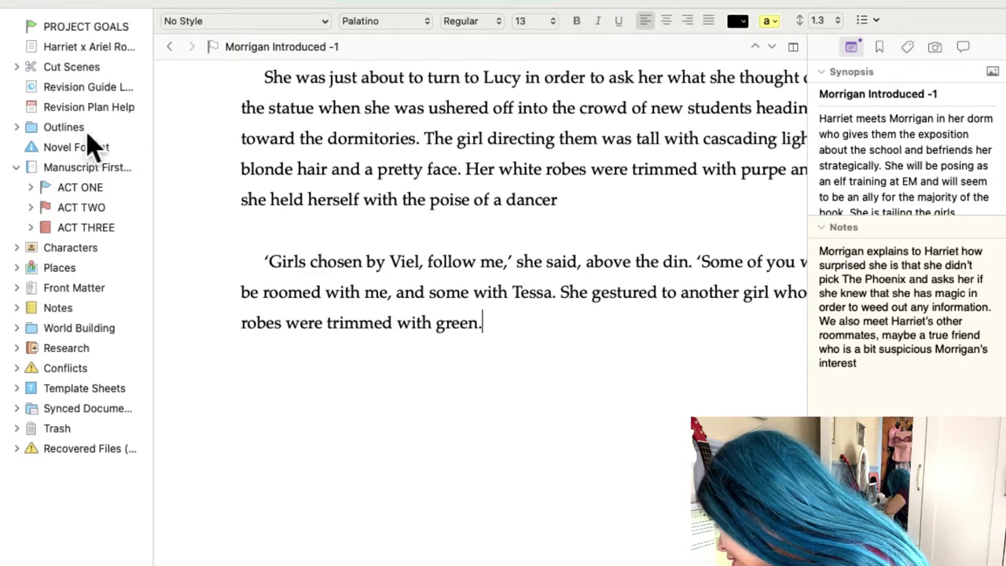
# Step: Close the Inspector and open Story Outline Second Draft from the Outlines folder
pyautogui.click(986, 12)
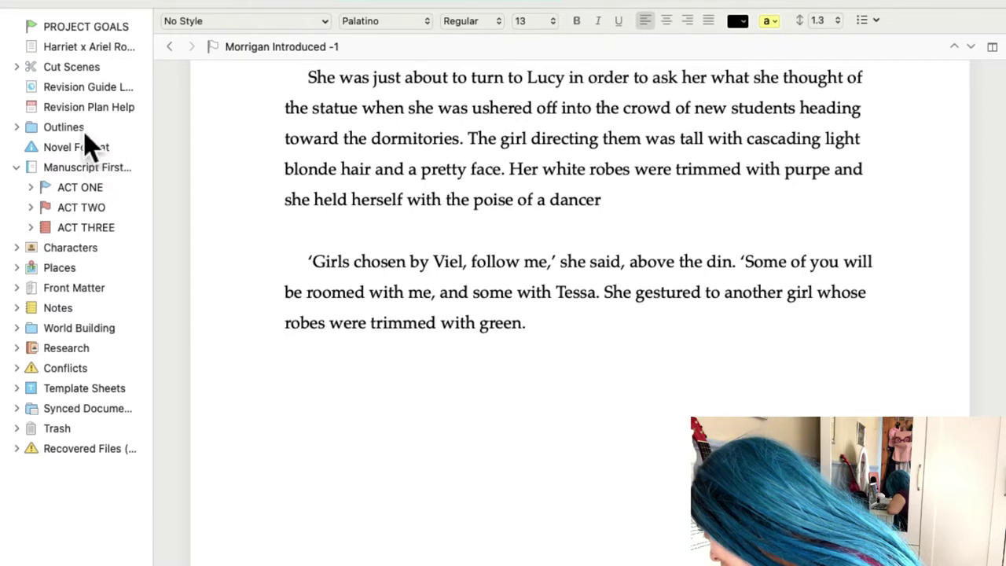
pyautogui.click(18, 129)
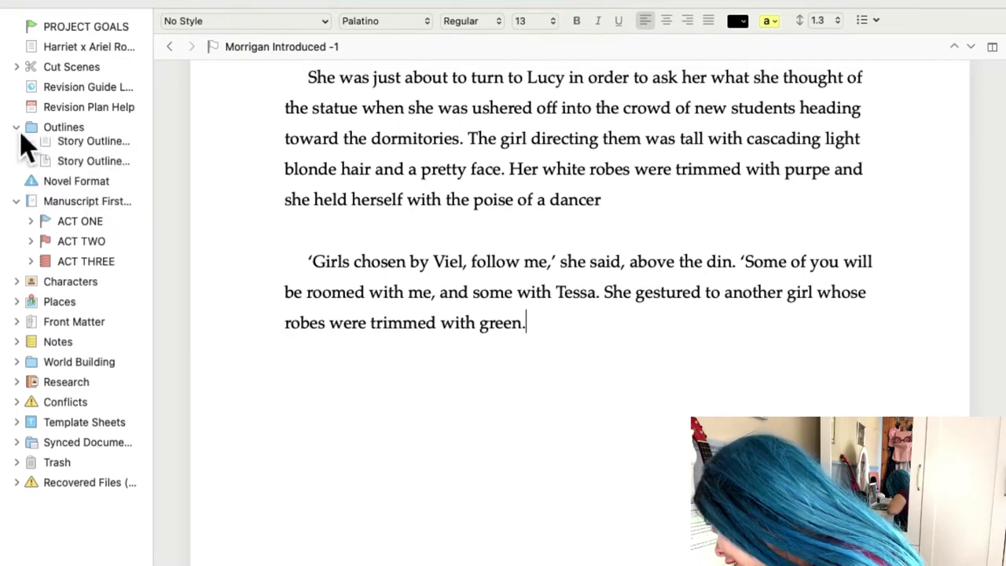
pyautogui.click(93, 168)
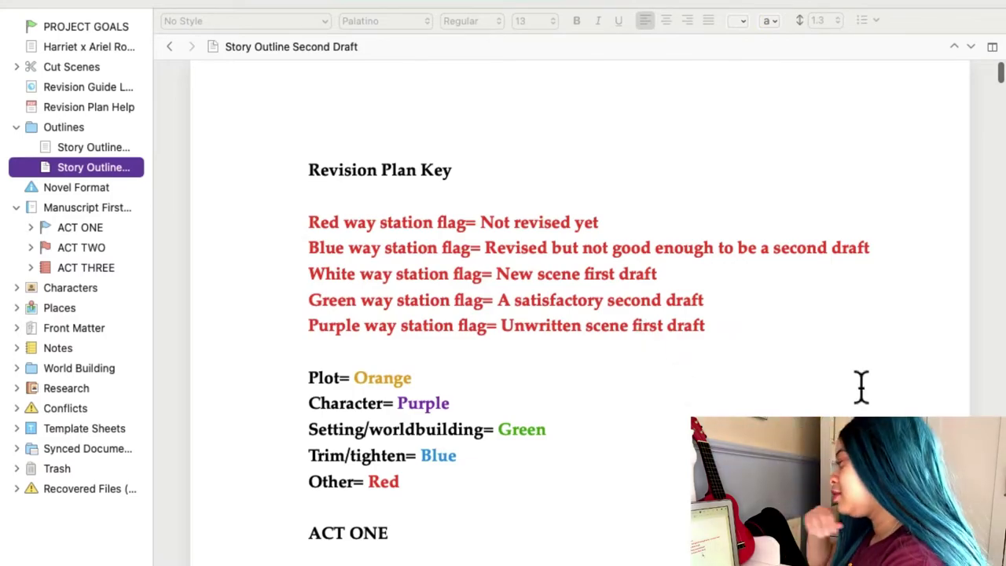
# Step: Scroll through the outline's Revision Plan Key, then collapse the Outlines folder
pyautogui.scroll(-15, 812, 401)
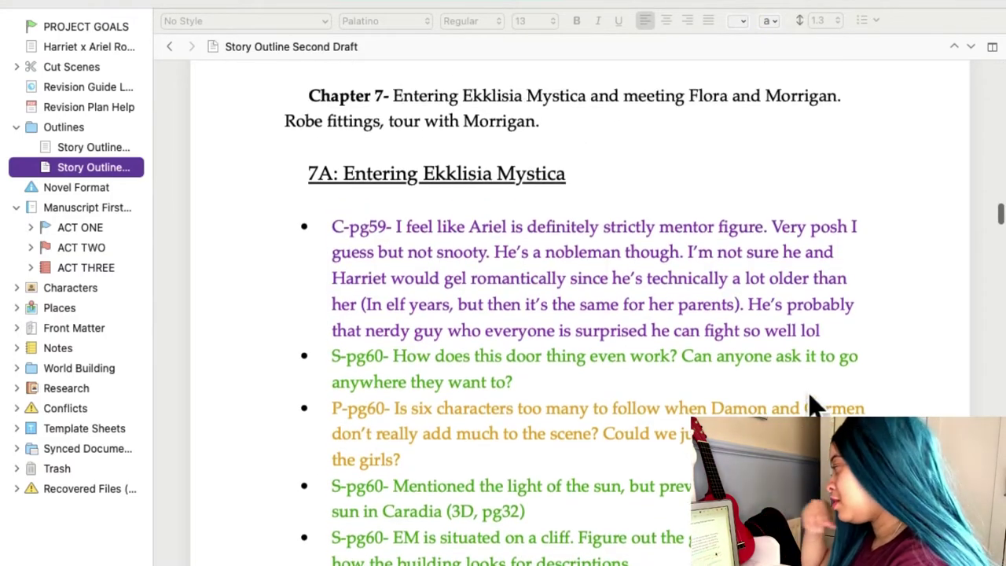
pyautogui.scroll(3, 810, 395)
pyautogui.scroll(12, 810, 394)
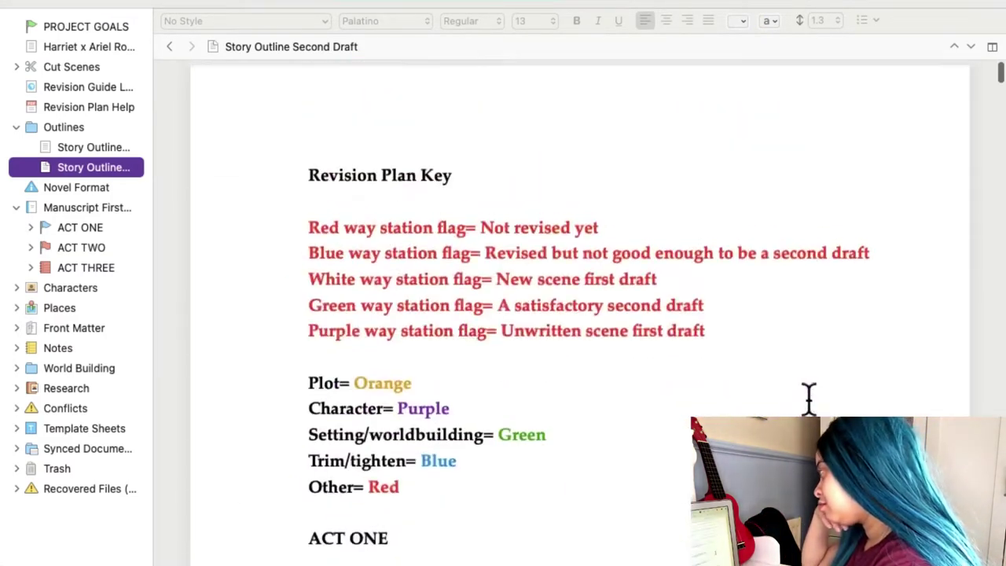
pyautogui.scroll(-10, 810, 395)
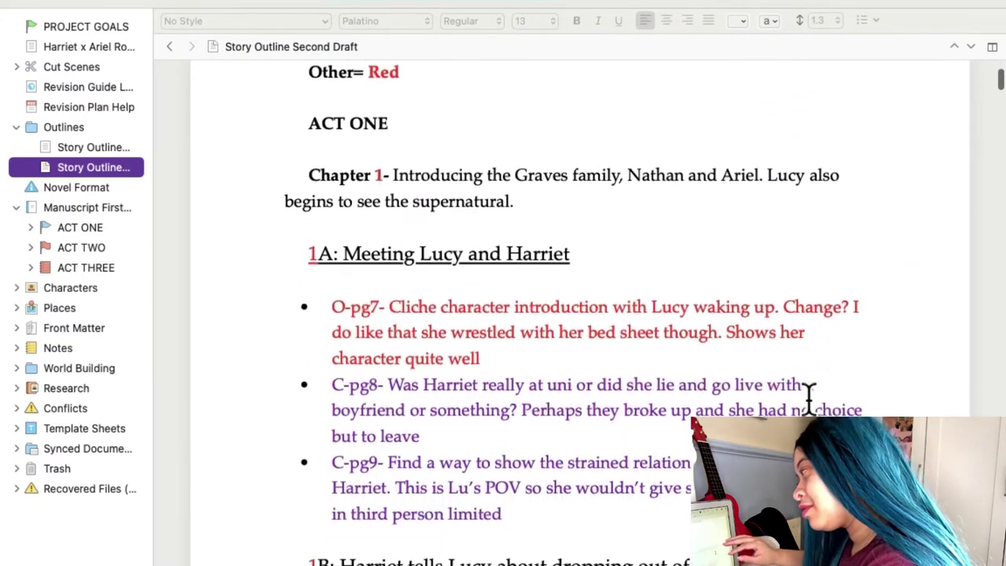
pyautogui.scroll(10, 810, 401)
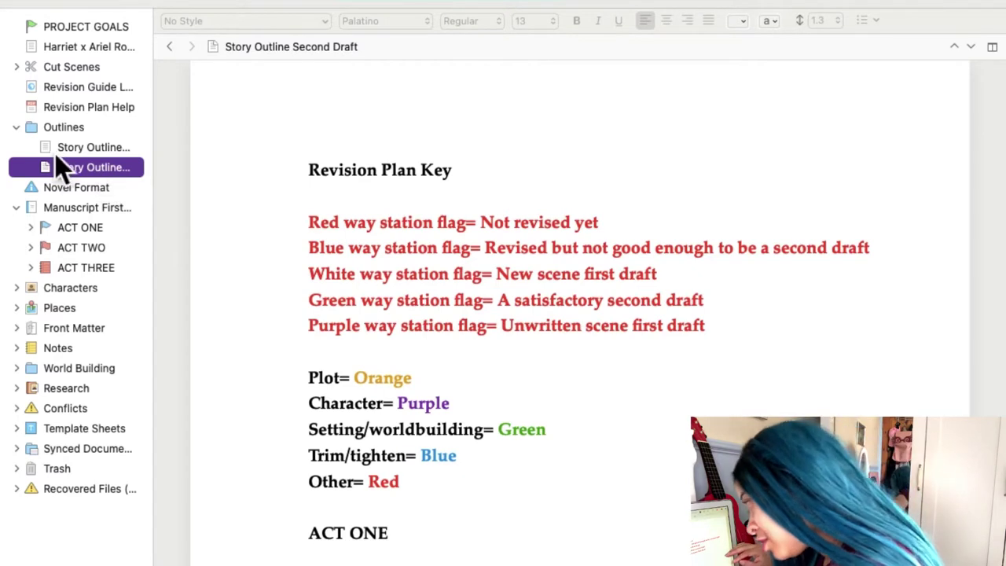
pyautogui.click(16, 128)
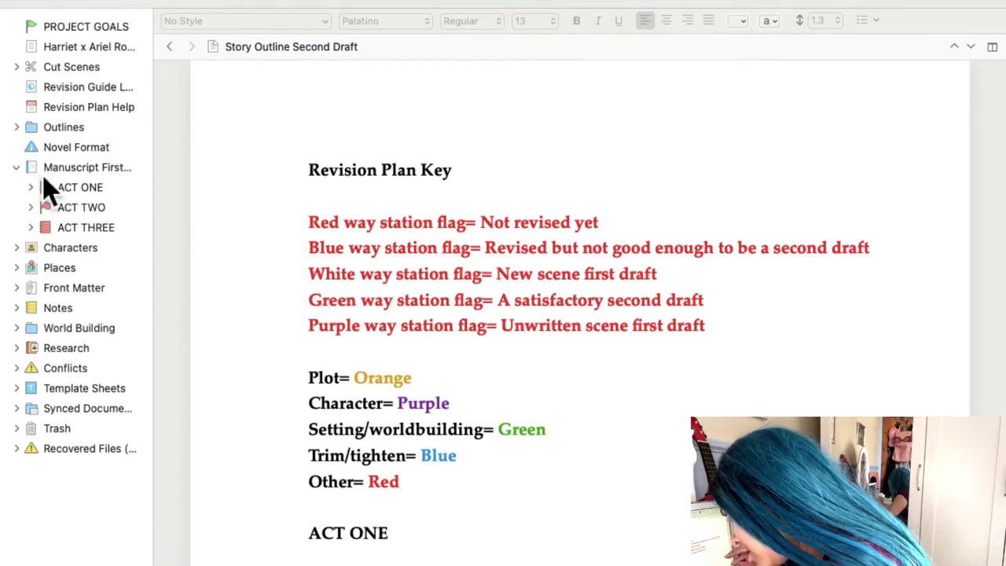
# Step: Open Manuscript First Draft, expand ACT ONE, and show the HARRIET 1 corkboard
pyautogui.click(82, 169)
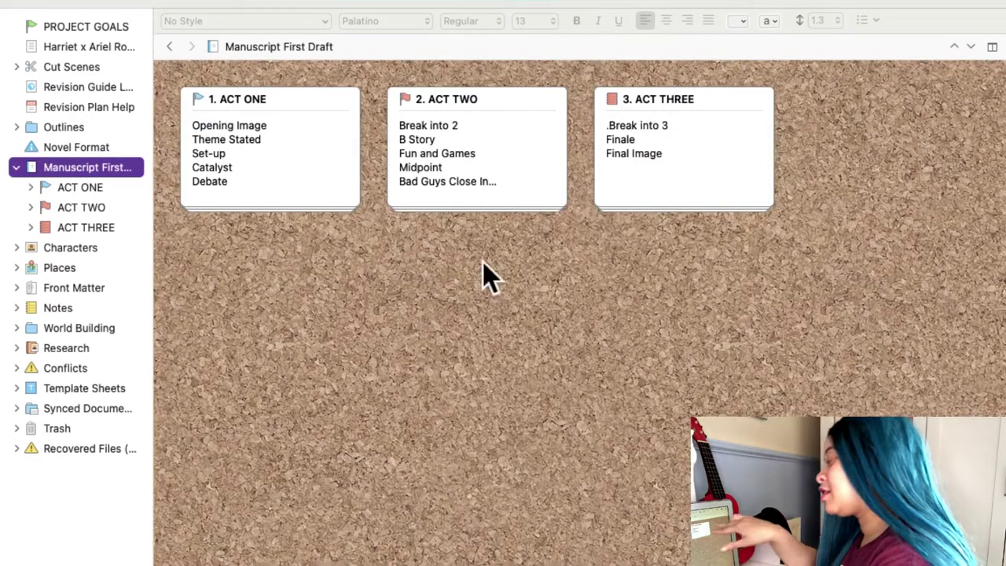
pyautogui.click(79, 188)
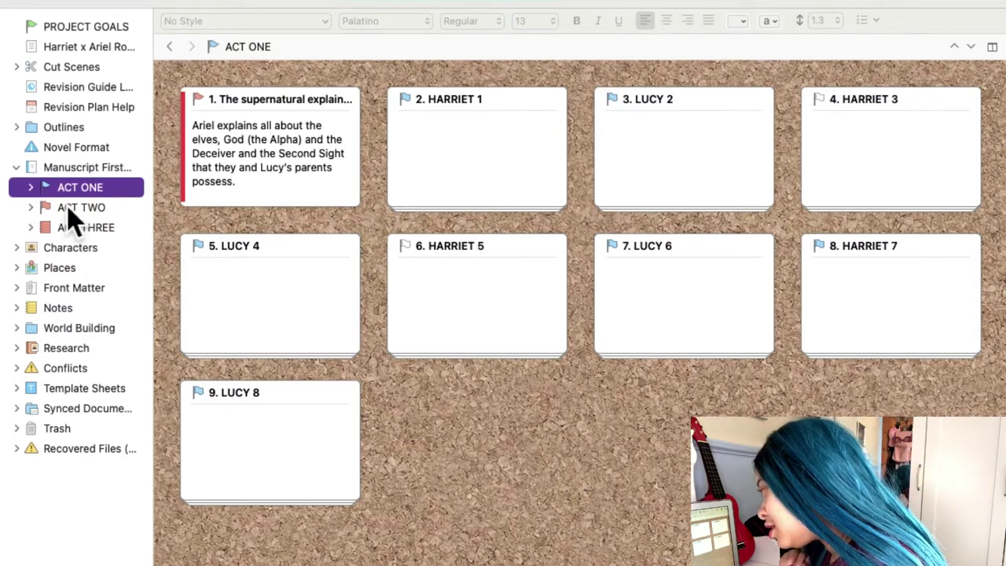
pyautogui.click(30, 188)
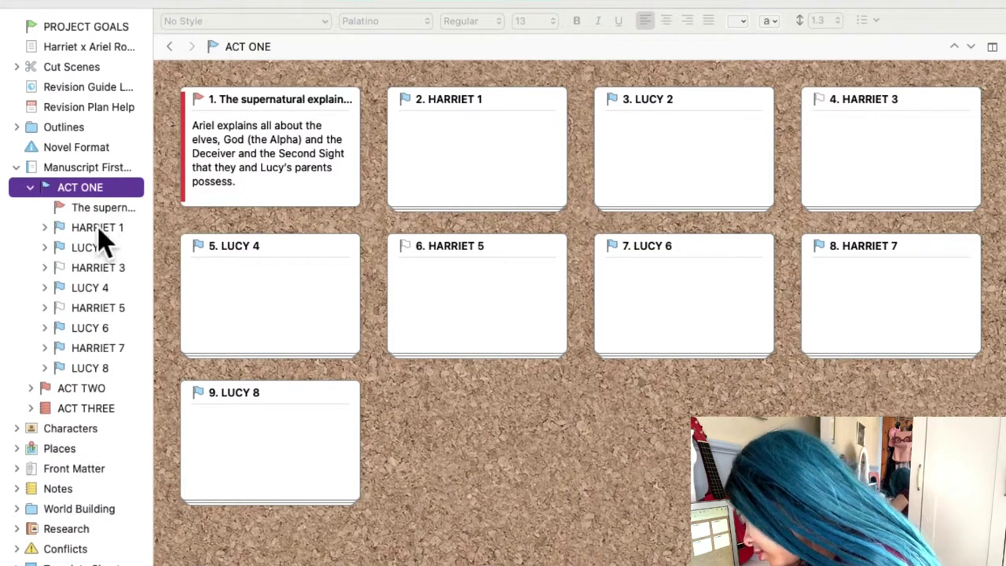
pyautogui.click(63, 228)
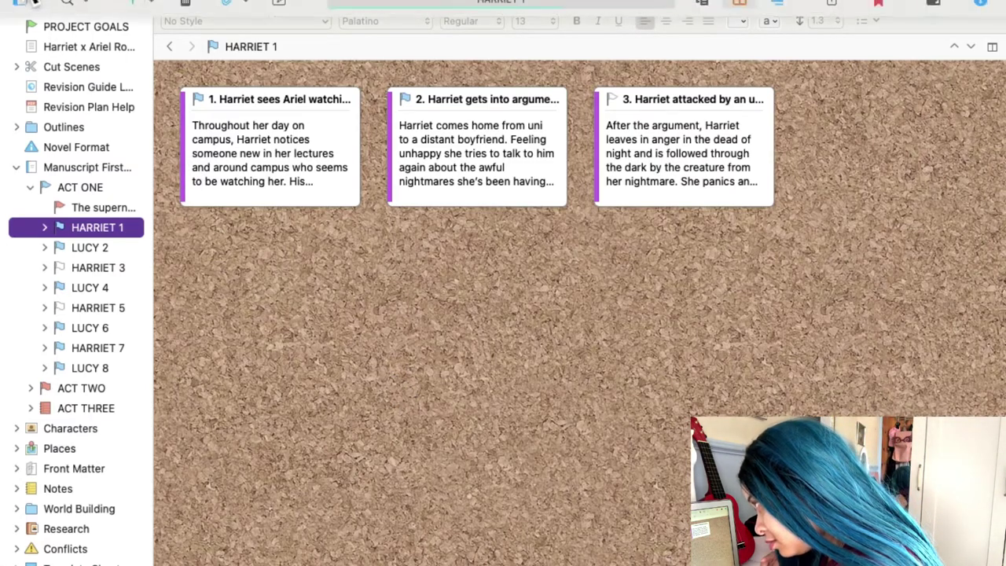
# Step: Exit Scrivener full screen, minimize it, and open the Project S Outline Draft 2 Plot Grid
pyautogui.click(47, 5)
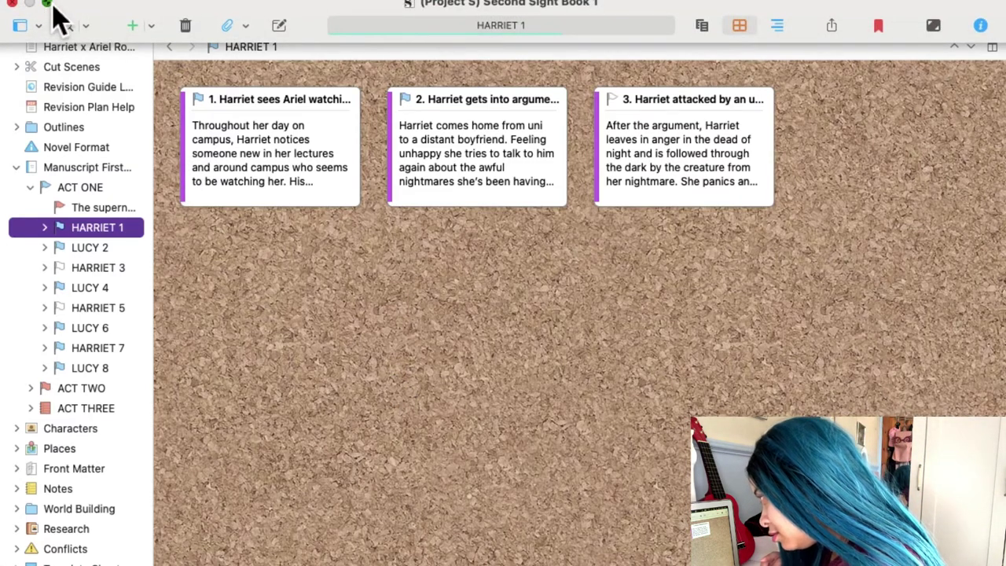
pyautogui.click(48, 14)
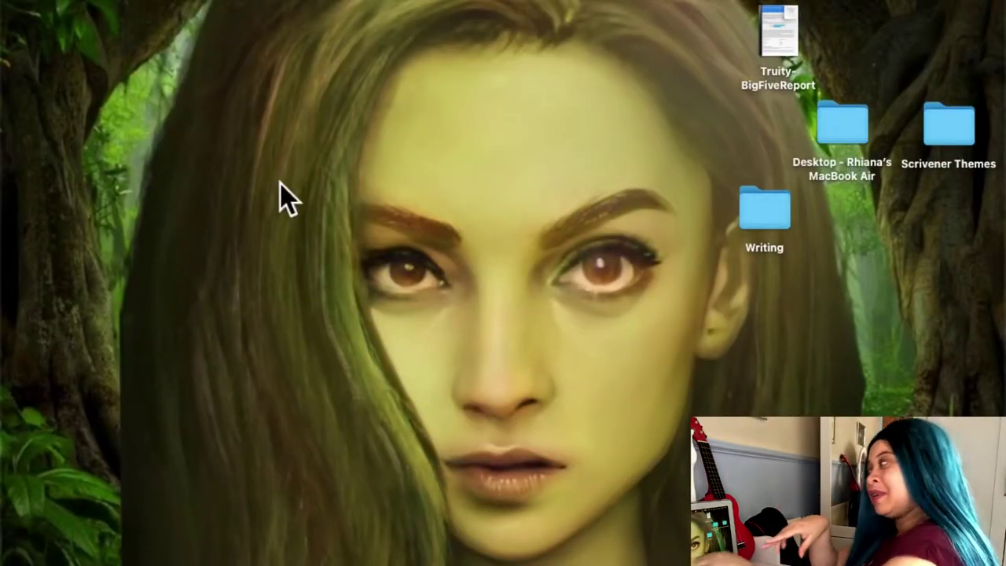
pyautogui.click(388, 330)
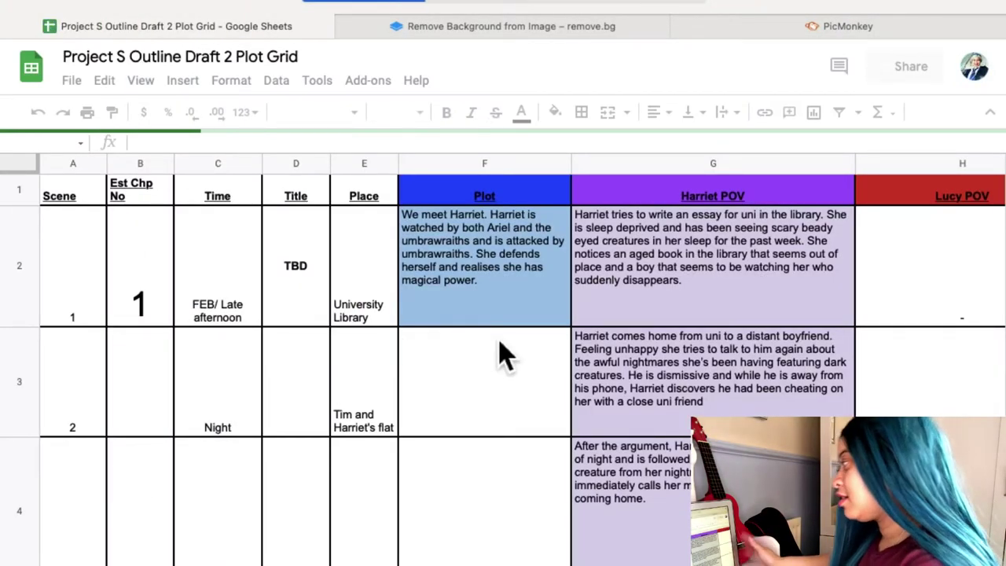
# Step: Browse the plot grid's scenes and columns, then set the sheet zoom to 90%
pyautogui.scroll(-3, 503, 354)
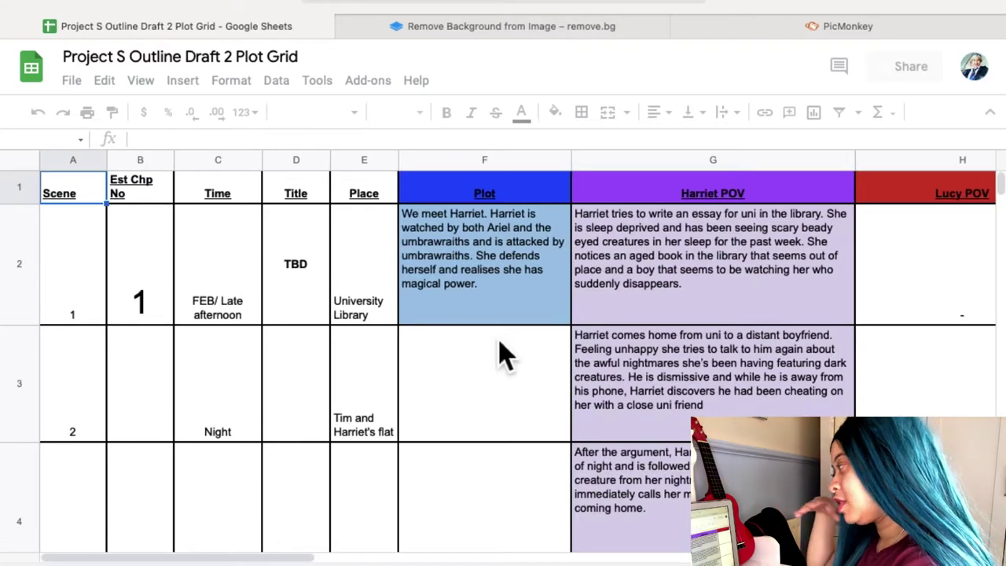
pyautogui.hscroll(10, 503, 353)
pyautogui.hscroll(-10, 503, 354)
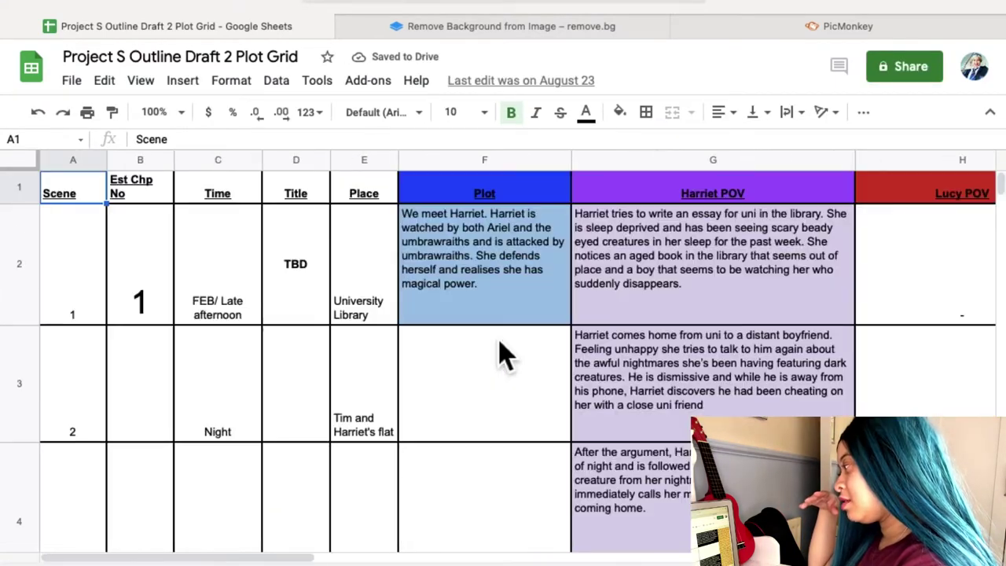
pyautogui.scroll(-10, 504, 355)
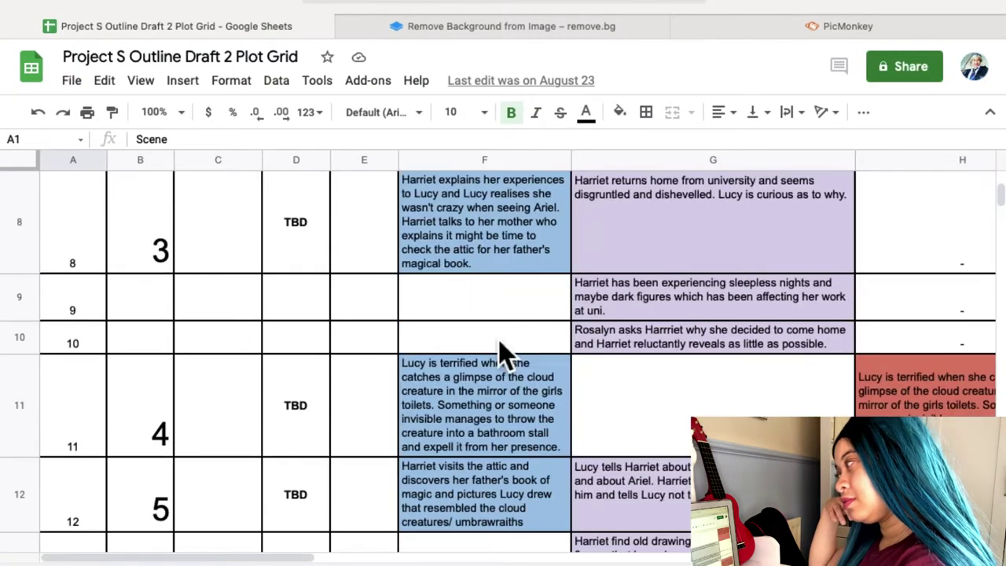
pyautogui.scroll(10, 504, 355)
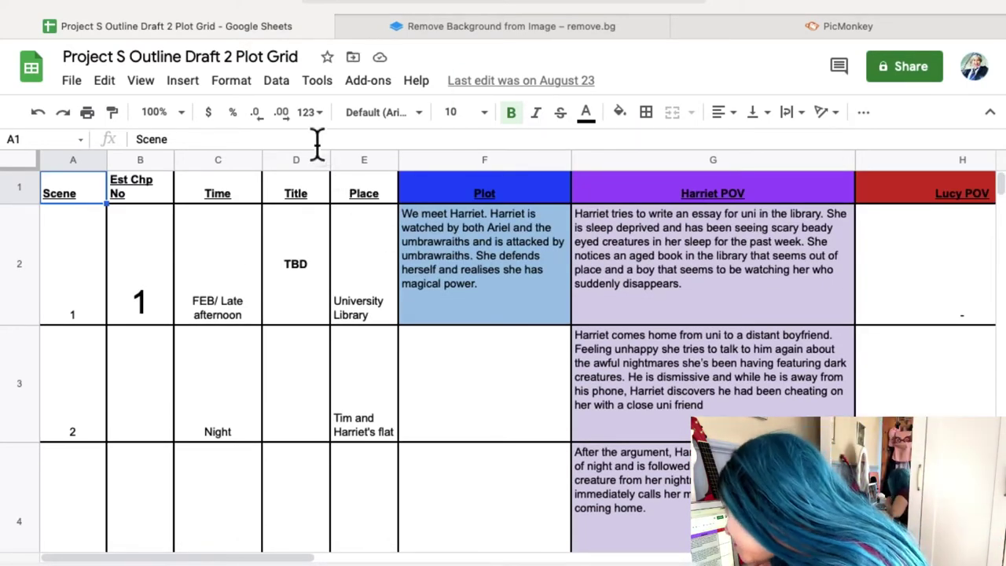
pyautogui.click(196, 126)
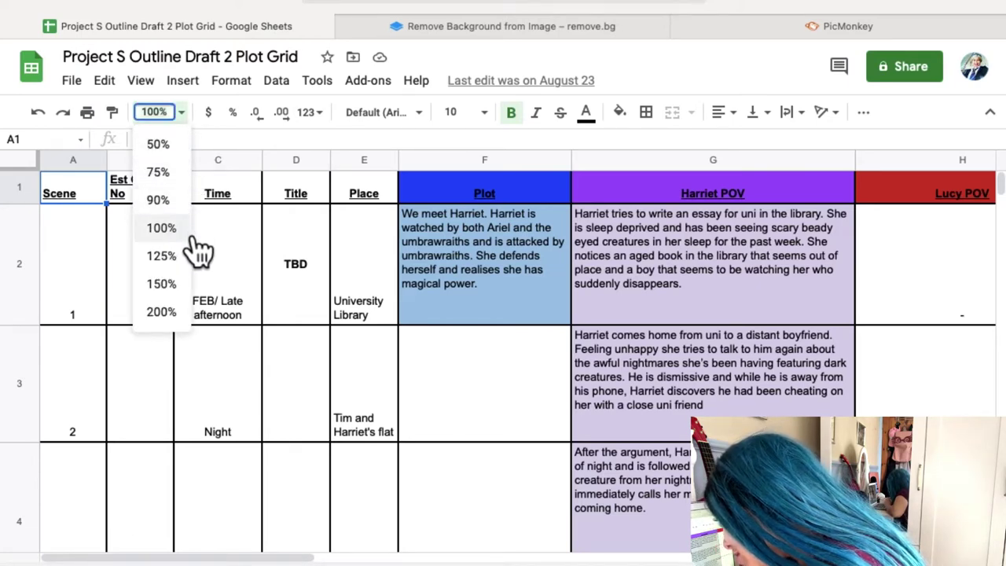
pyautogui.click(188, 210)
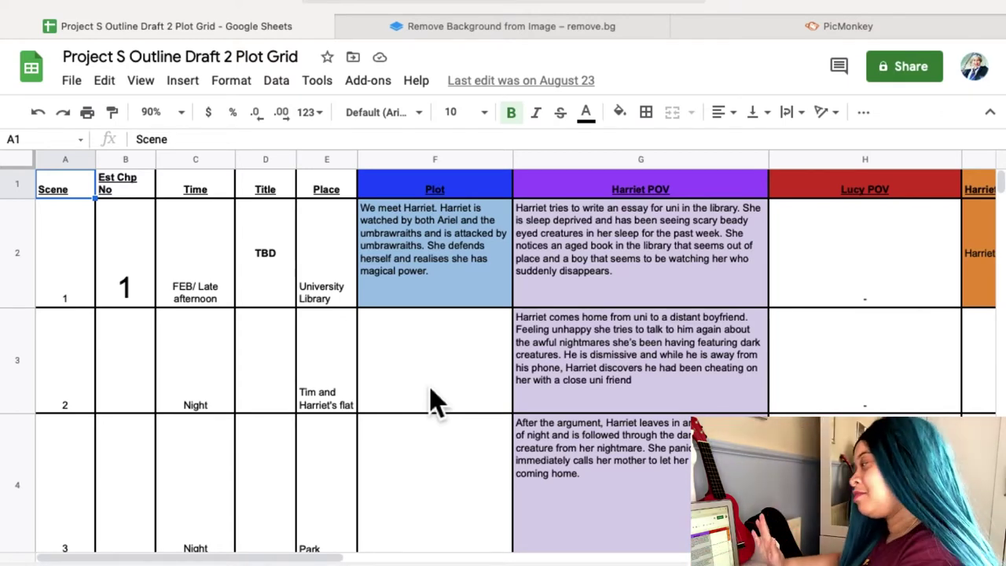
pyautogui.hscroll(10, 435, 401)
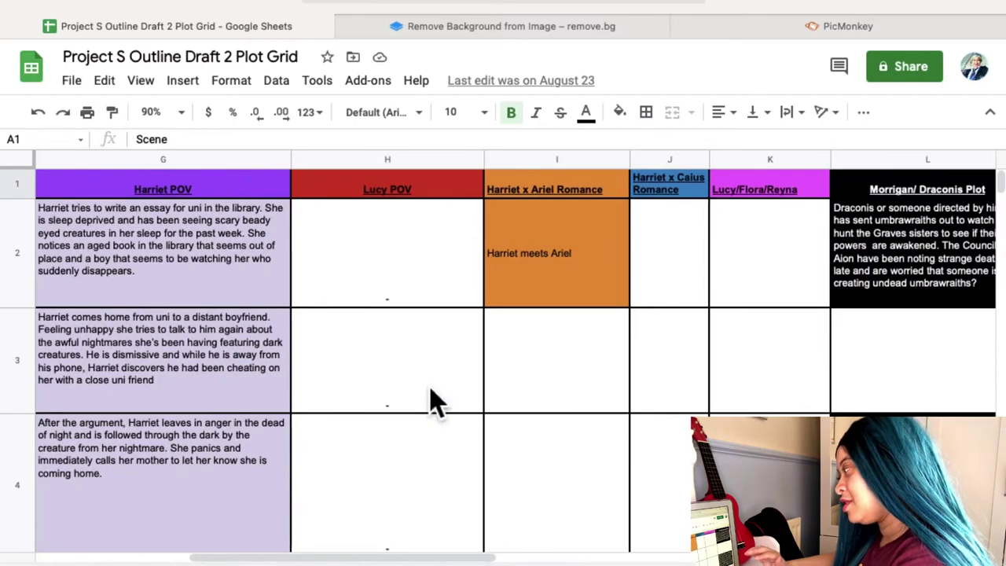
pyautogui.hscroll(3, 435, 401)
pyautogui.hscroll(-10, 435, 401)
pyautogui.hscroll(10, 435, 401)
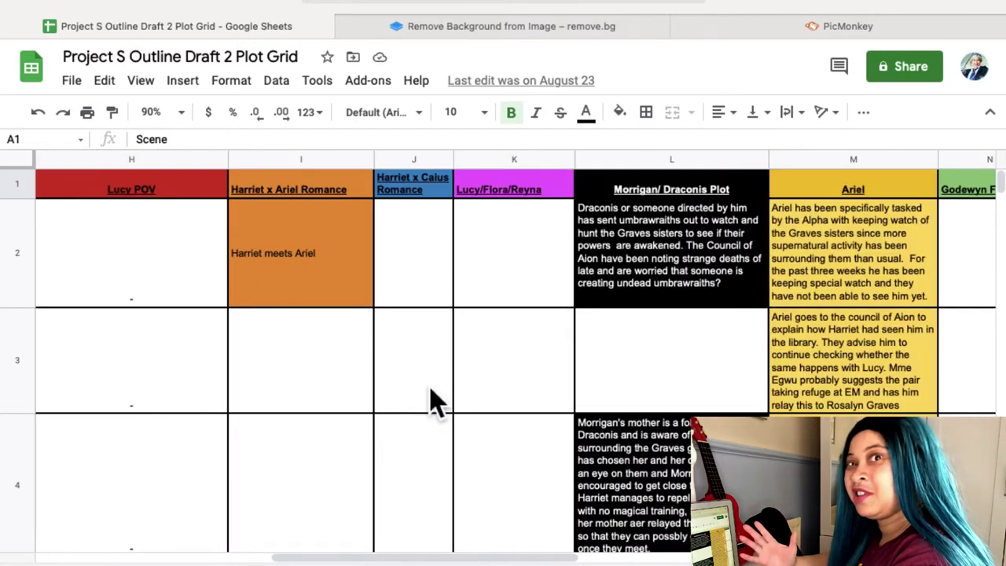
pyautogui.hscroll(5, 435, 401)
pyautogui.hscroll(-4, 435, 401)
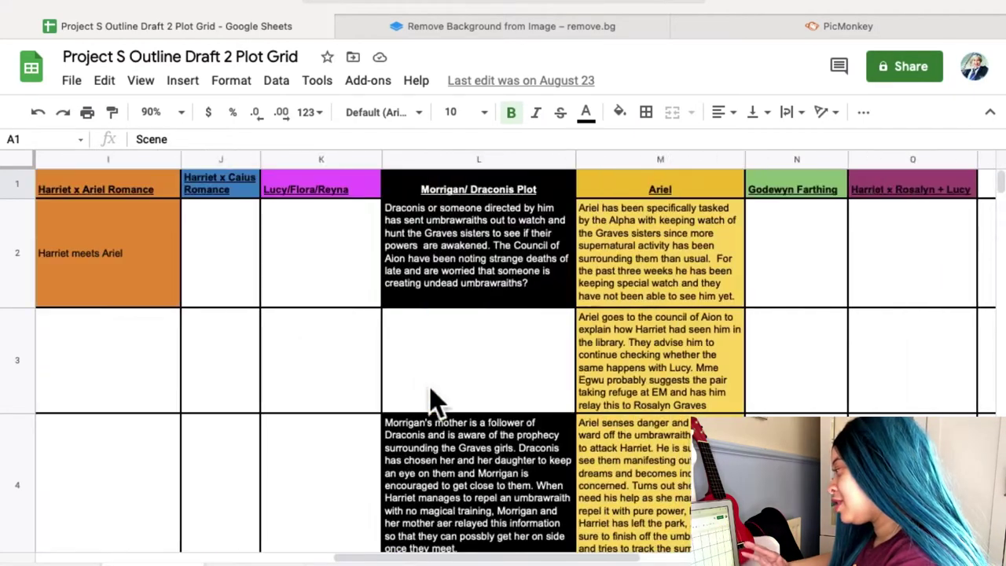
pyautogui.hscroll(-3, 435, 401)
pyautogui.hscroll(2, 435, 401)
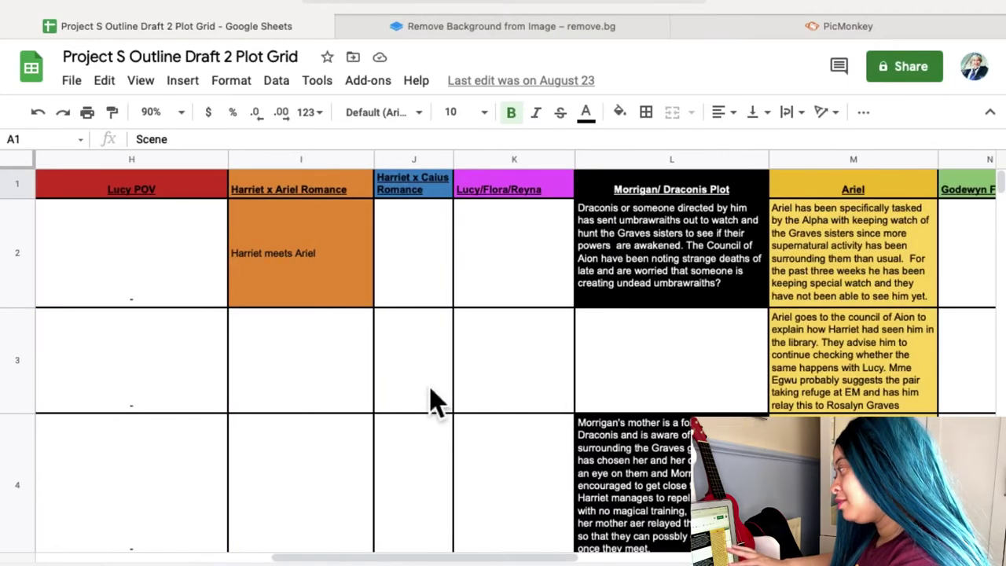
pyautogui.hscroll(-7, 435, 401)
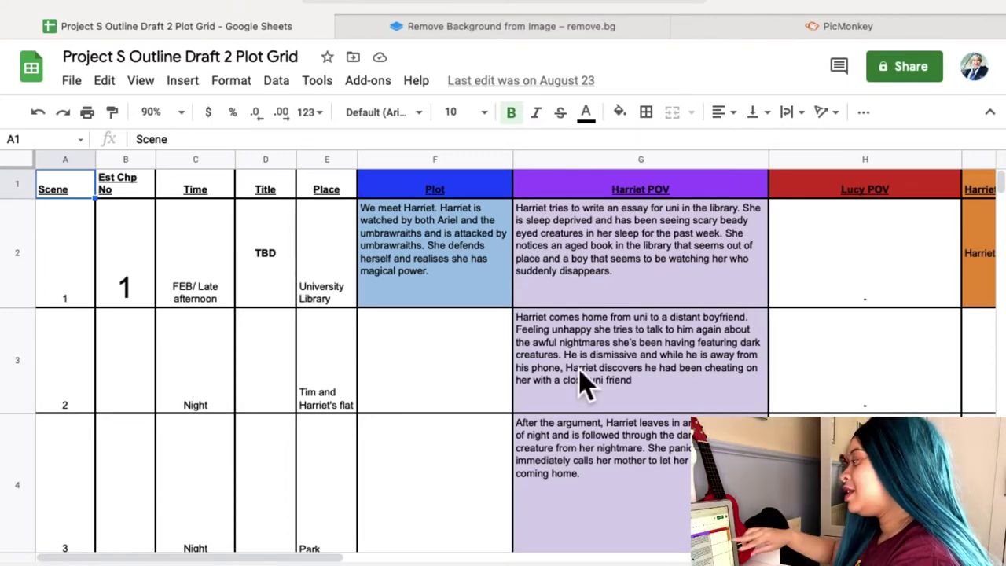
pyautogui.scroll(-3, 582, 385)
pyautogui.scroll(3, 582, 385)
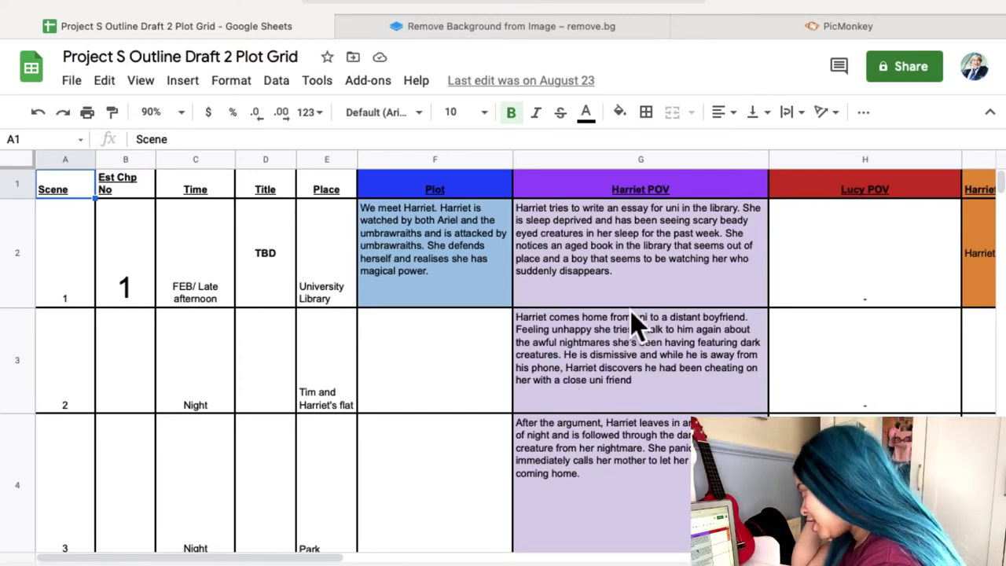
pyautogui.hscroll(5, 634, 326)
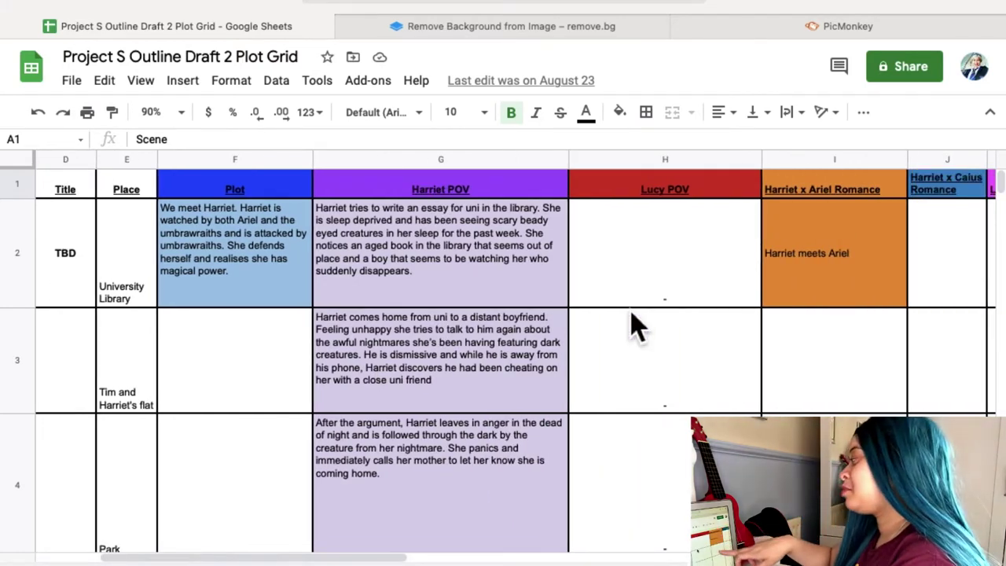
pyautogui.scroll(-5, 634, 326)
pyautogui.hscroll(1, 634, 325)
pyautogui.scroll(-5, 632, 315)
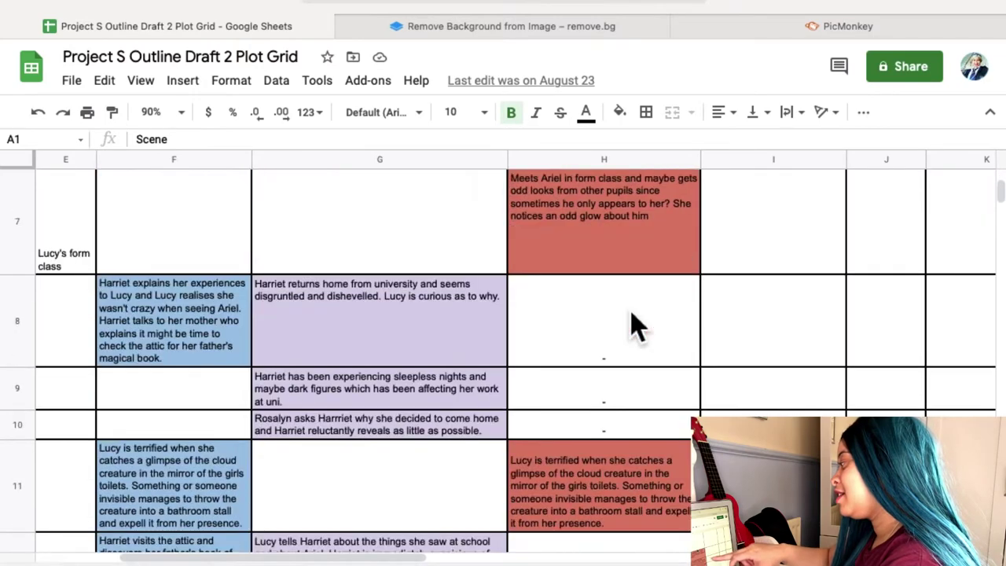
pyautogui.scroll(1, 634, 323)
pyautogui.scroll(10, 635, 326)
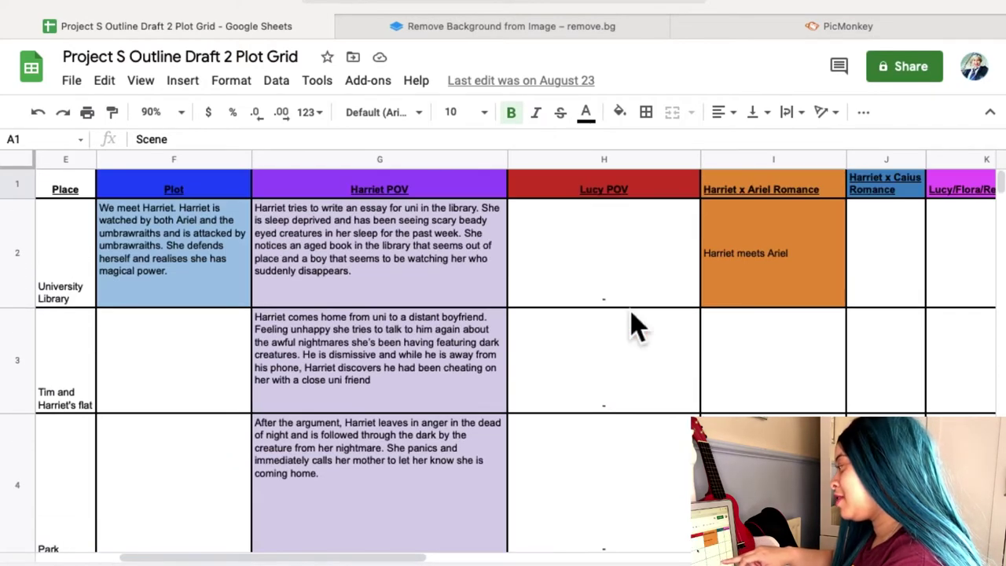
pyautogui.hscroll(2, 634, 326)
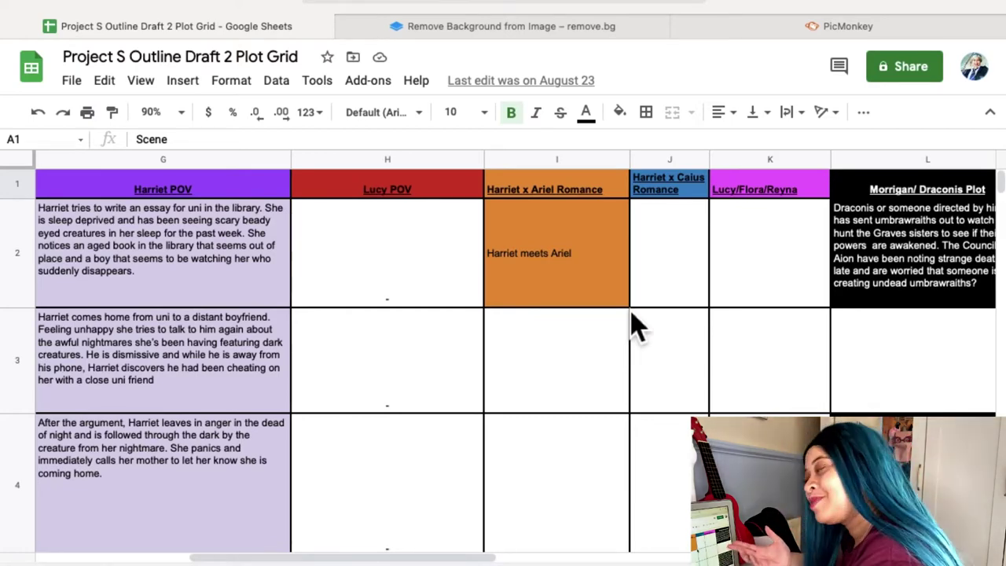
pyautogui.hscroll(2, 635, 326)
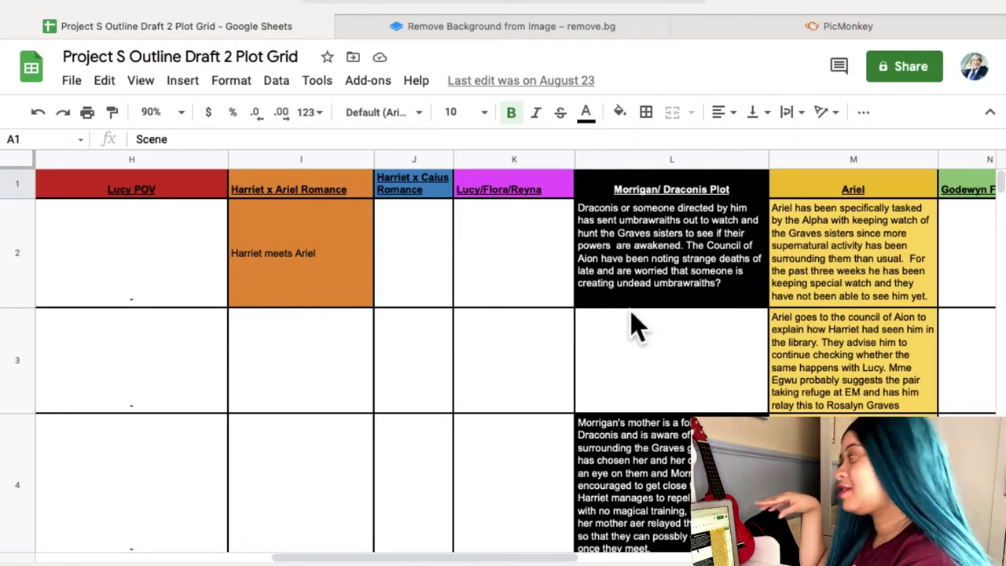
pyautogui.scroll(-20, 633, 326)
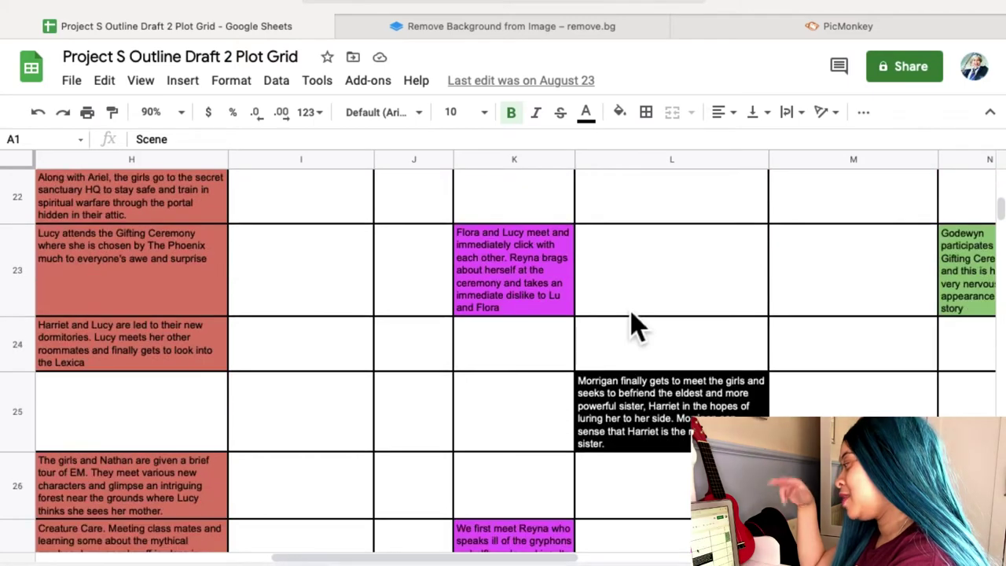
pyautogui.scroll(20, 636, 326)
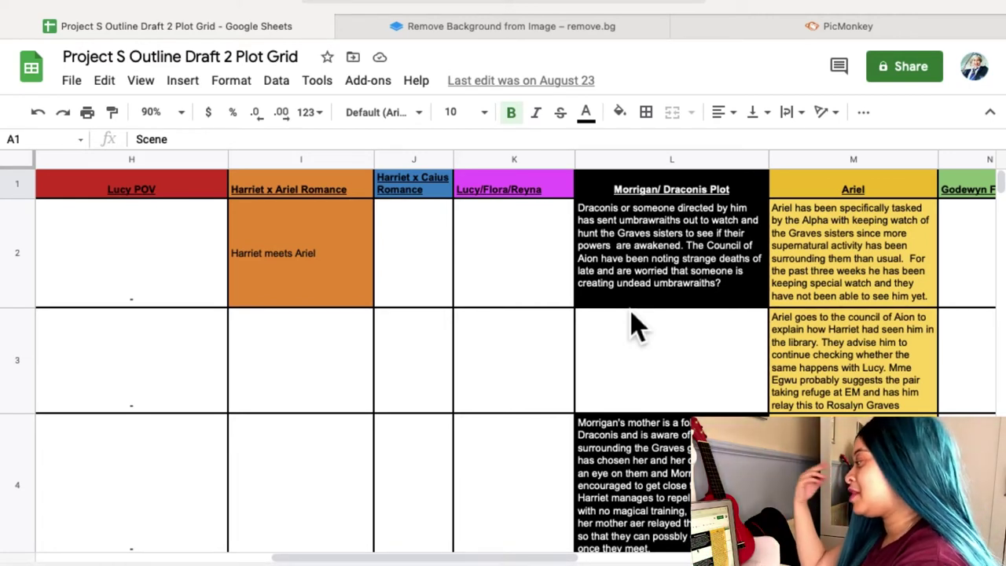
pyautogui.scroll(-15, 635, 327)
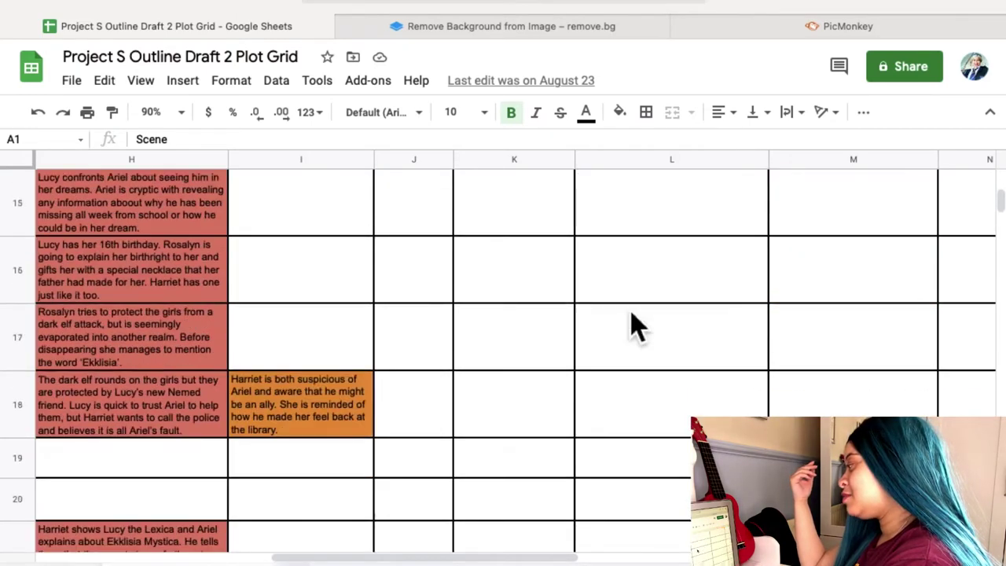
pyautogui.scroll(-5, 635, 327)
pyautogui.scroll(-3, 635, 326)
pyautogui.hscroll(2, 635, 326)
pyautogui.scroll(20, 635, 326)
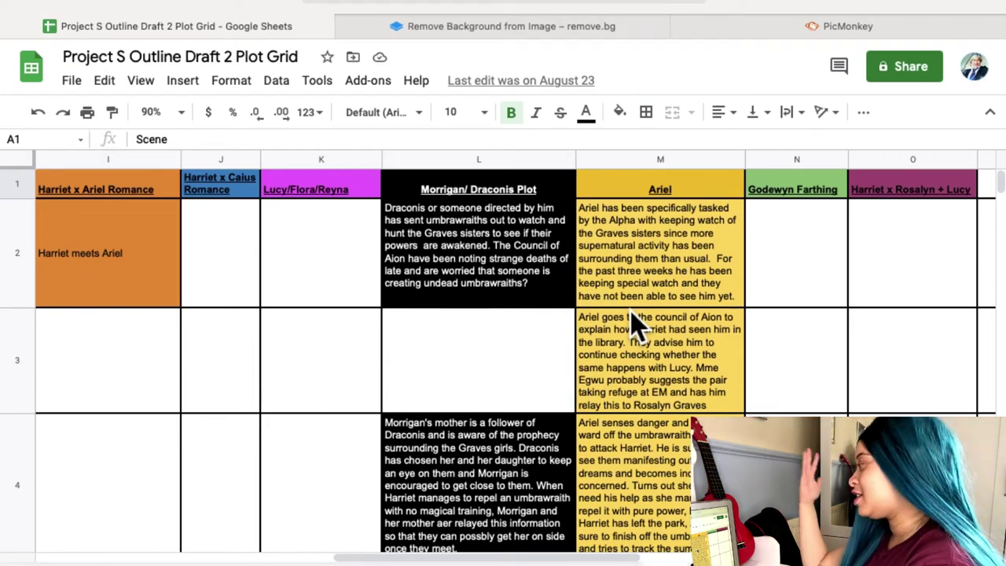
pyautogui.scroll(-10, 637, 323)
pyautogui.hscroll(2, 637, 322)
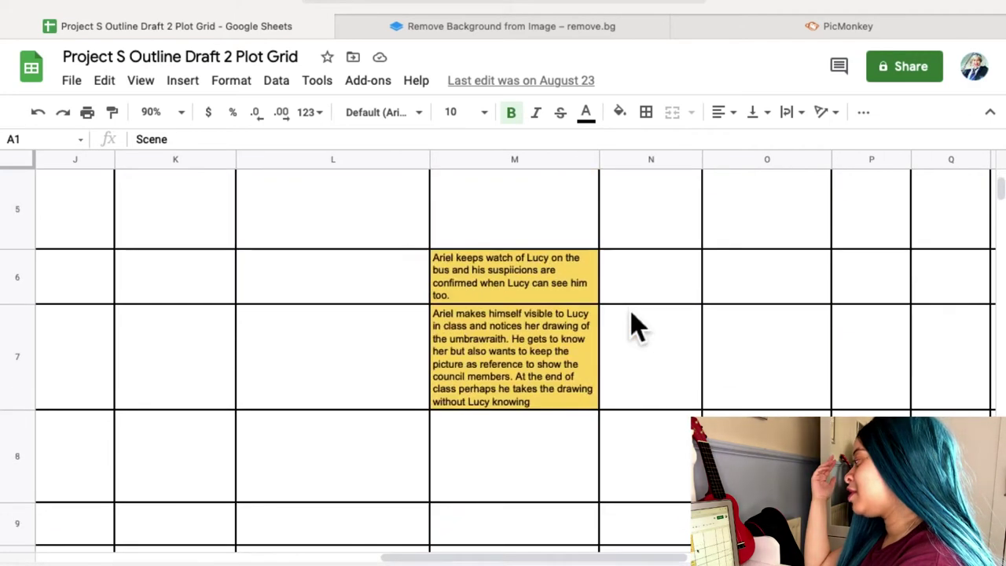
pyautogui.scroll(-2, 637, 326)
pyautogui.hscroll(1, 637, 327)
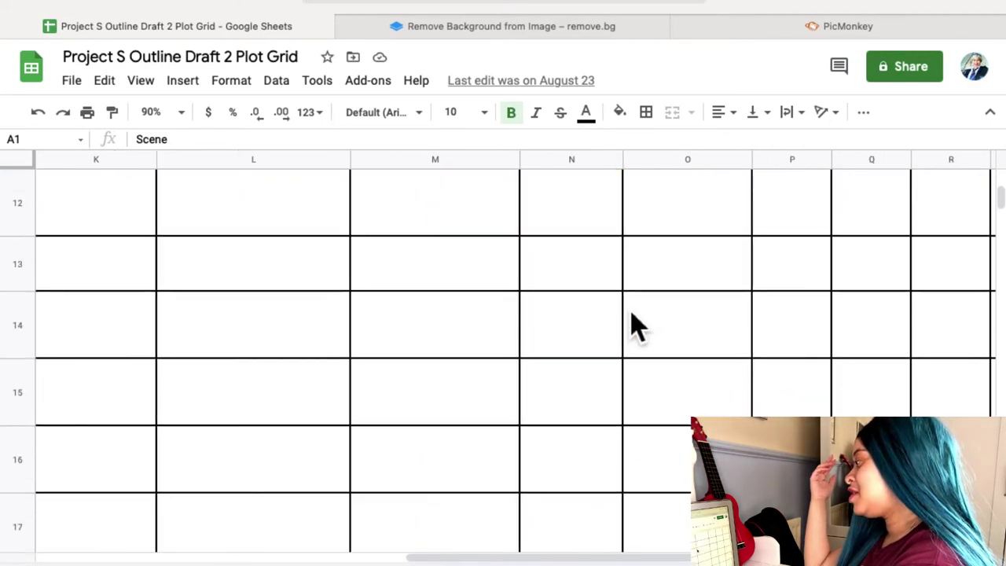
pyautogui.scroll(10, 637, 326)
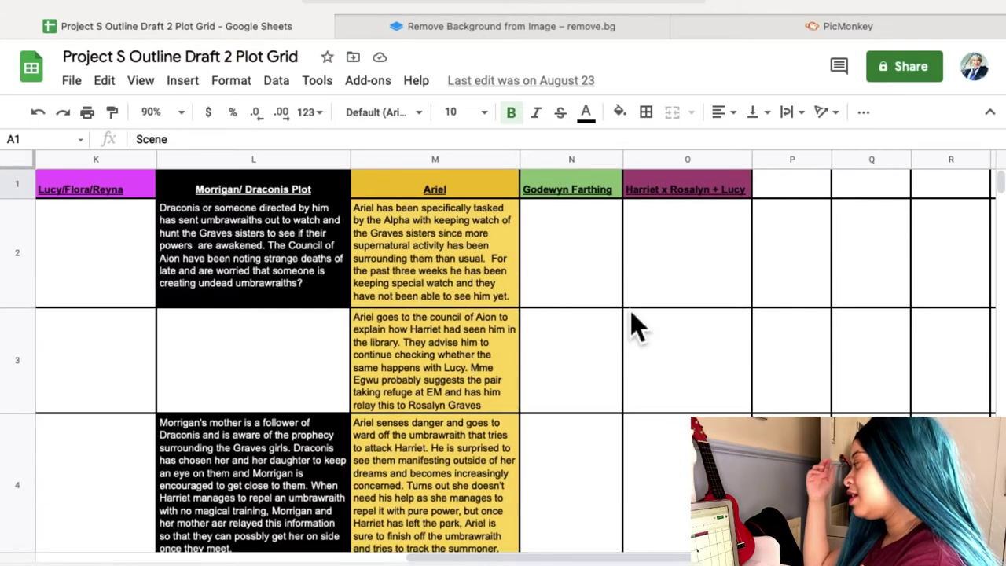
pyautogui.hscroll(-10, 637, 326)
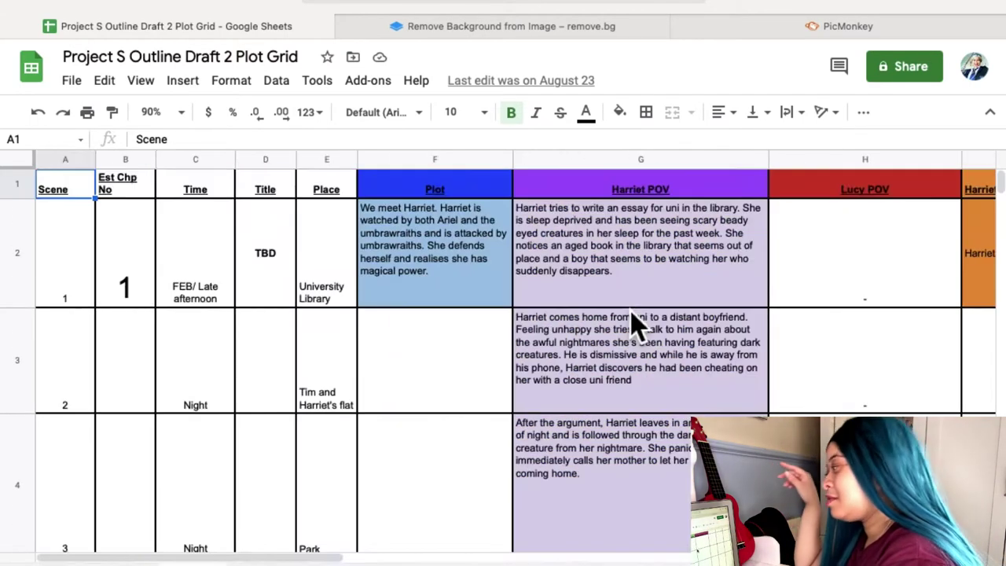
pyautogui.hscroll(6, 637, 326)
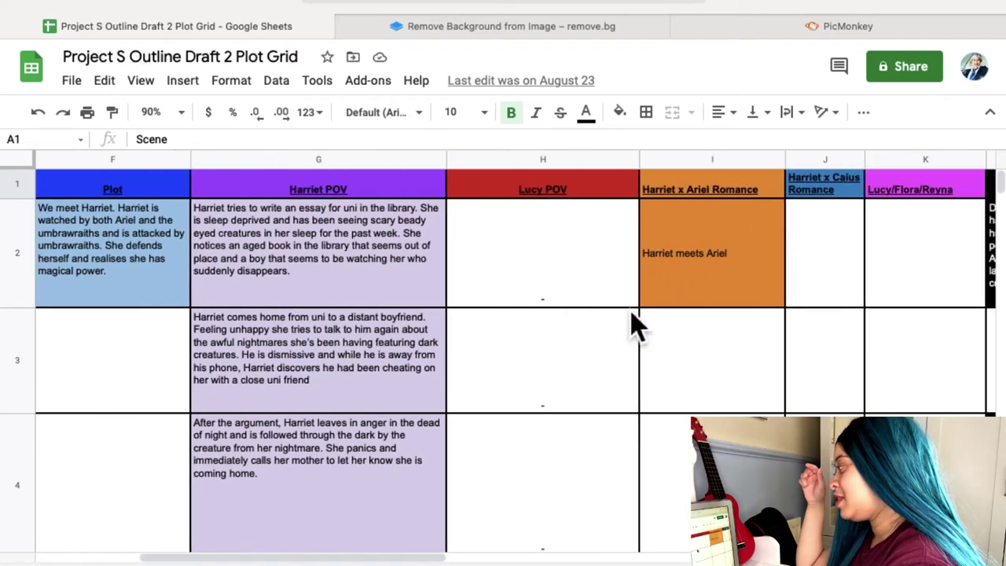
pyautogui.scroll(-10, 637, 326)
pyautogui.hscroll(2, 637, 326)
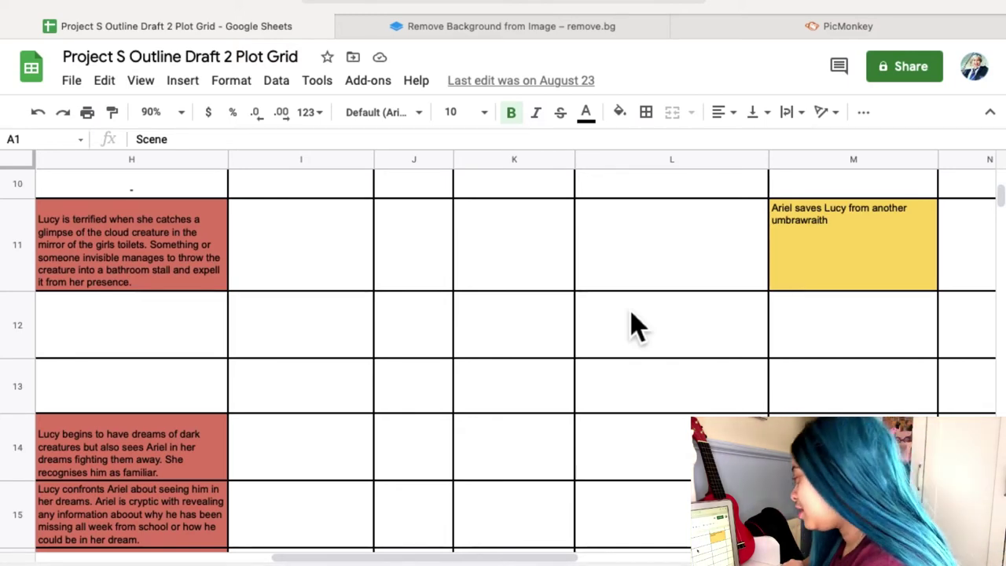
pyautogui.scroll(10, 635, 326)
pyautogui.hscroll(-5, 636, 326)
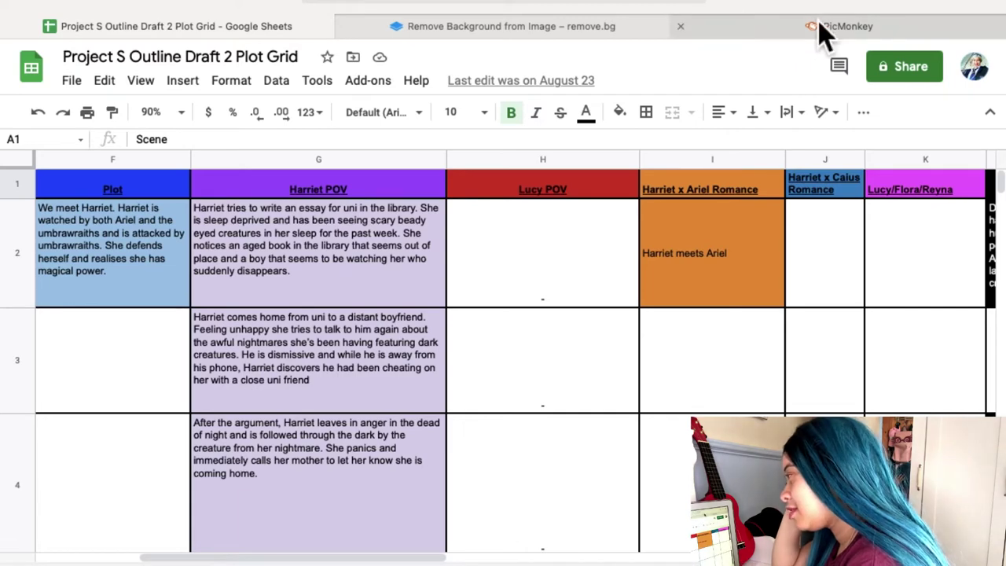
# Step: Search the web for 'world anvil' from Safari's address bar
pyautogui.click(581, 8)
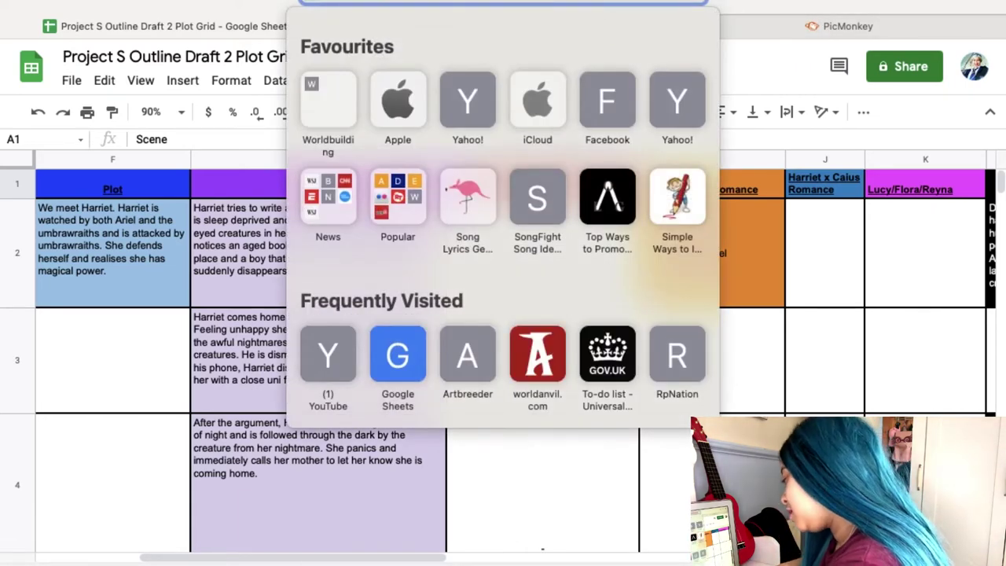
pyautogui.write('world anvil')
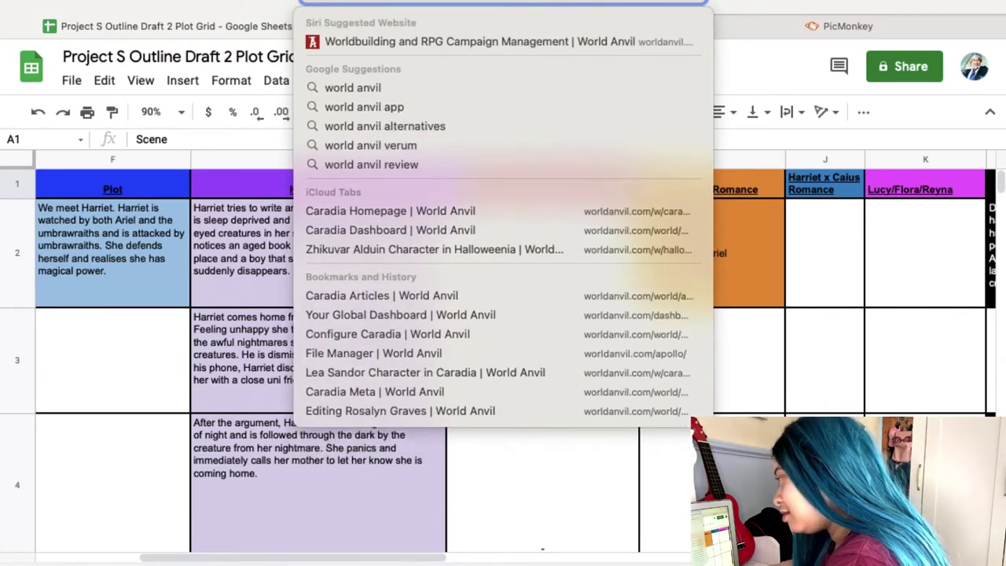
pyautogui.press('Return')
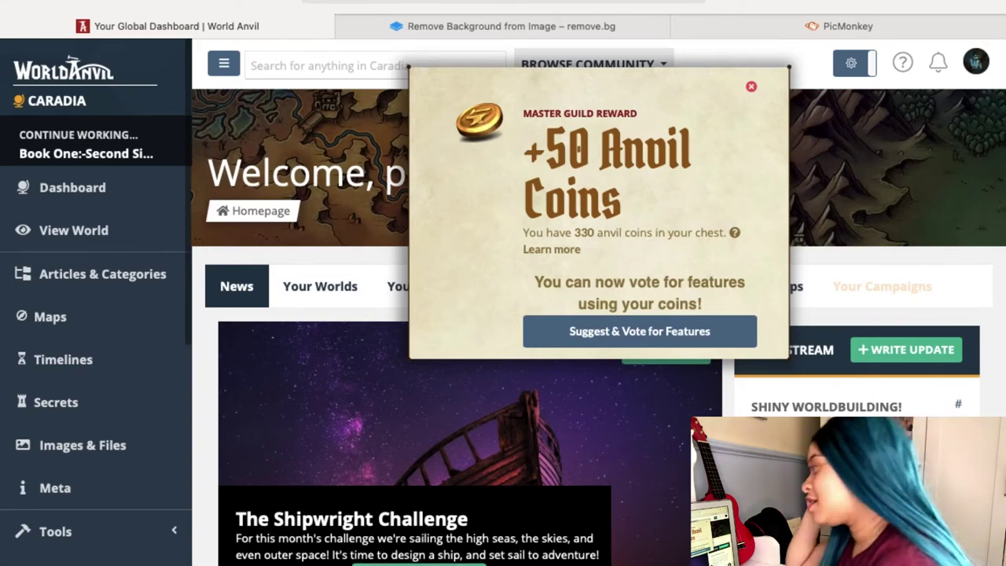
pyautogui.click(751, 87)
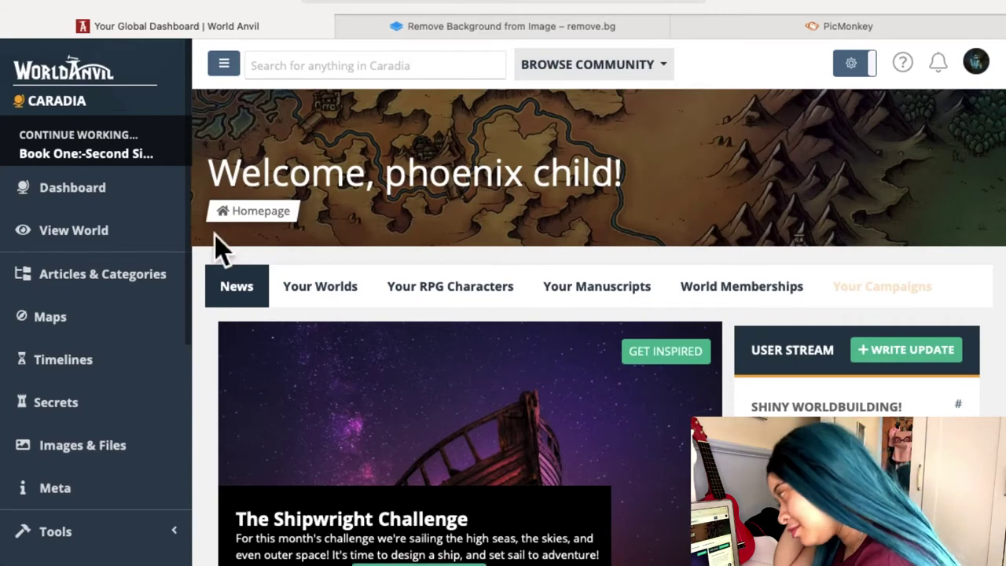
pyautogui.click(122, 236)
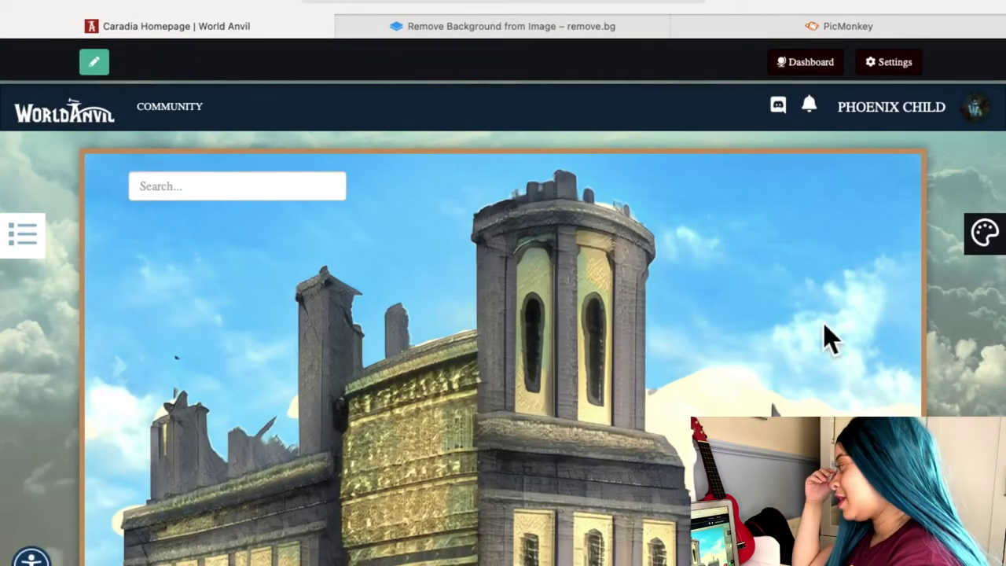
pyautogui.scroll(-10, 967, 386)
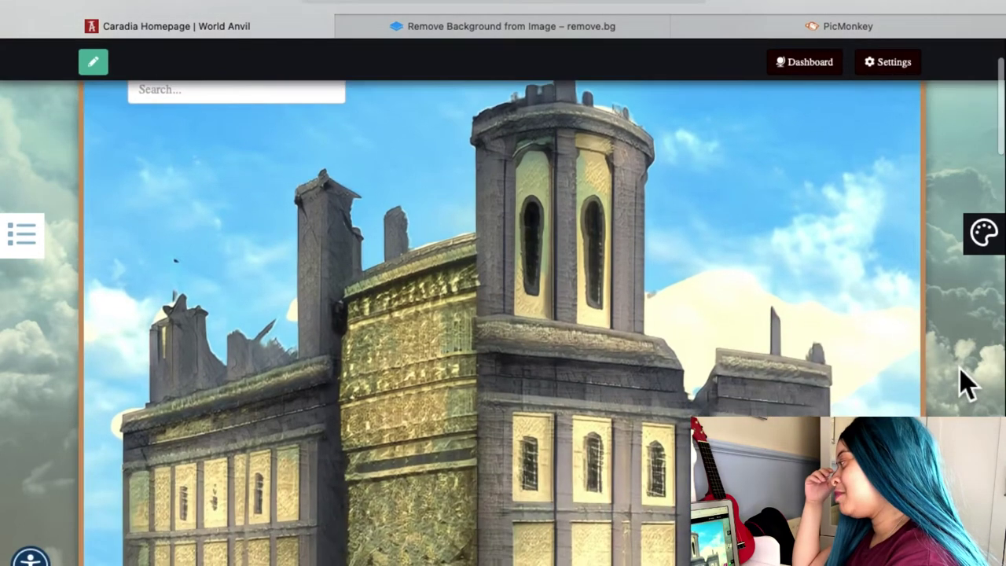
pyautogui.scroll(-5, 967, 385)
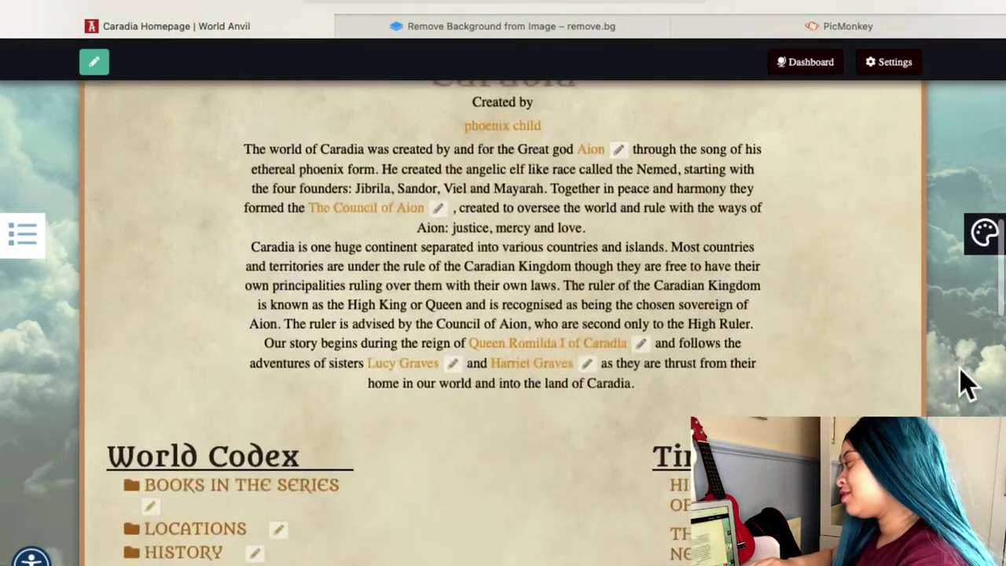
pyautogui.scroll(1, 967, 385)
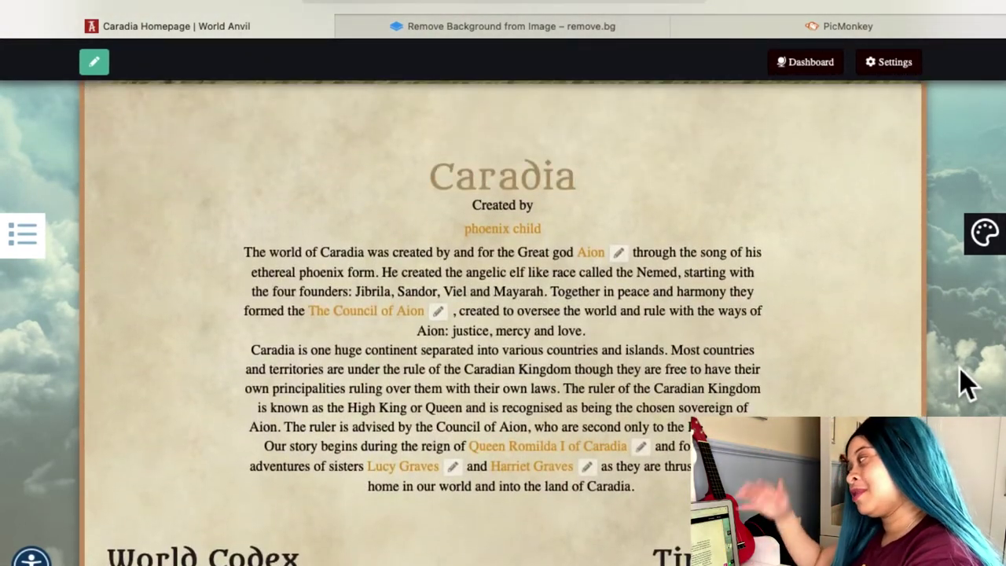
pyautogui.scroll(-2, 967, 386)
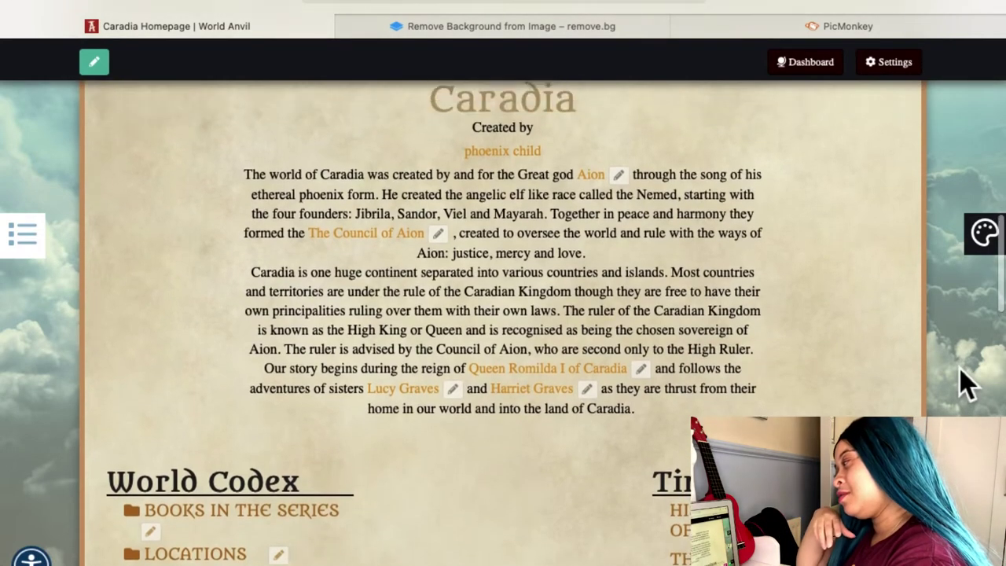
pyautogui.scroll(1, 967, 385)
pyautogui.scroll(-1, 967, 385)
pyautogui.scroll(1, 967, 385)
pyautogui.scroll(-5, 967, 385)
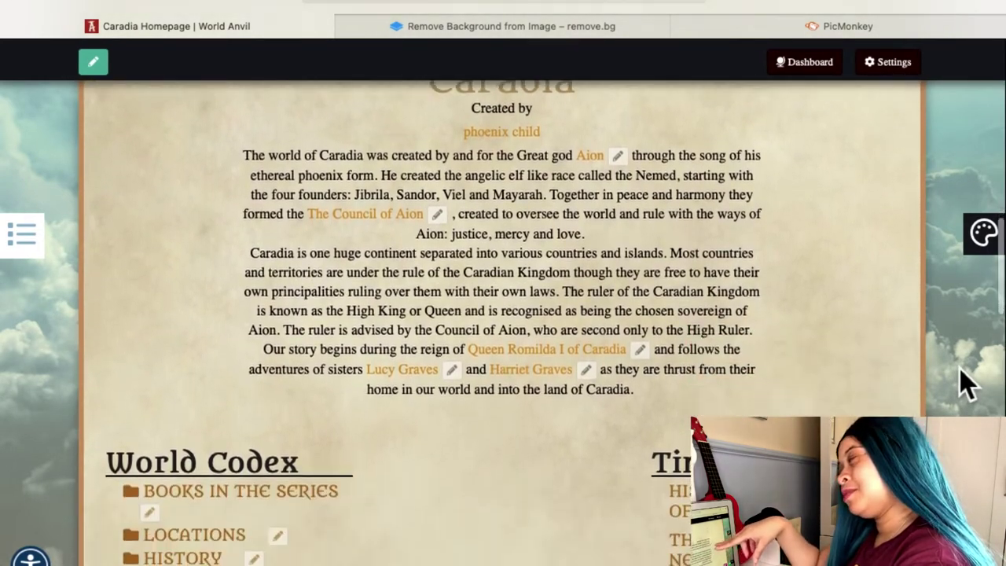
pyautogui.scroll(-3, 967, 385)
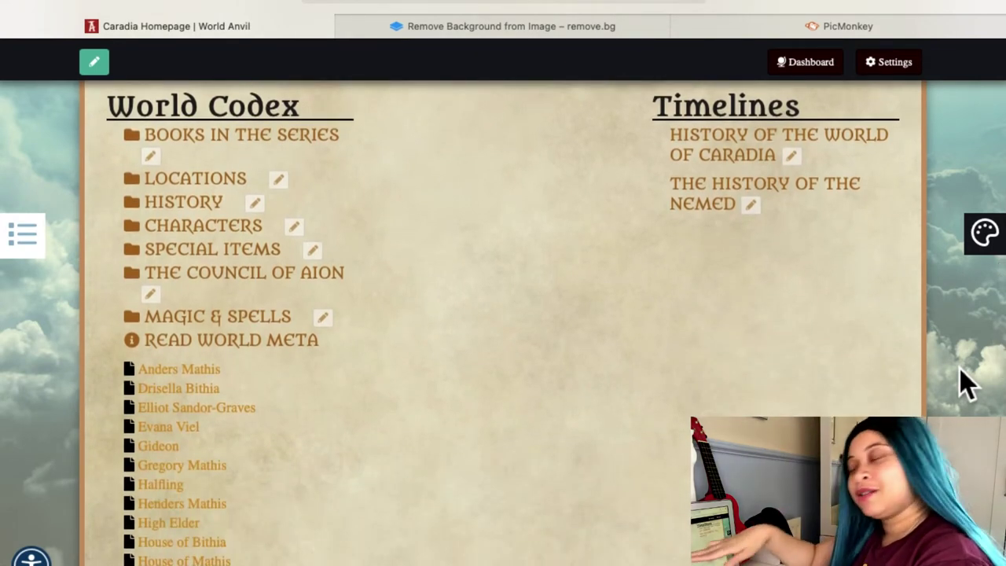
pyautogui.scroll(-1, 967, 385)
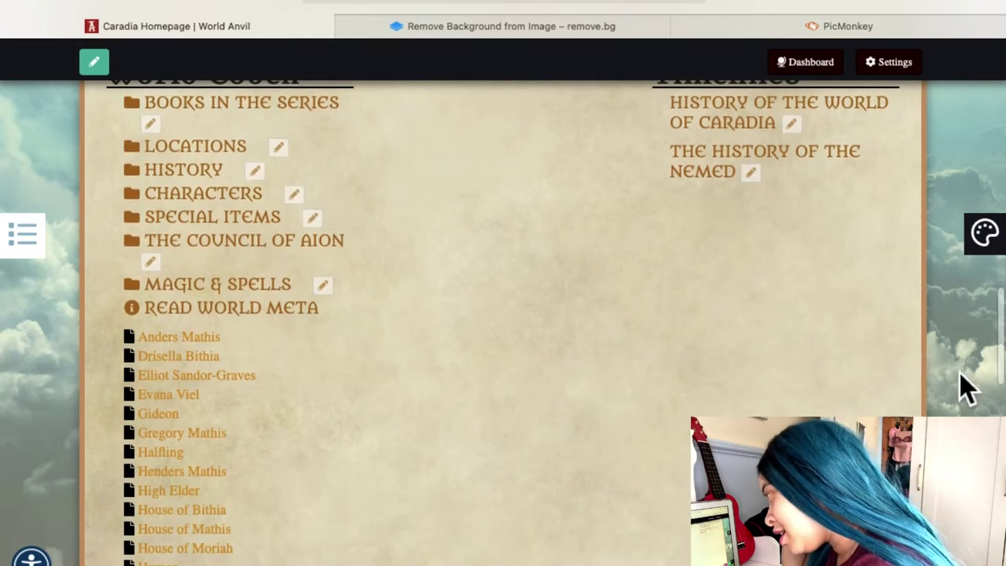
# Step: Expand HISTORY in the World Codex list to show its three subfolders
pyautogui.click(202, 173)
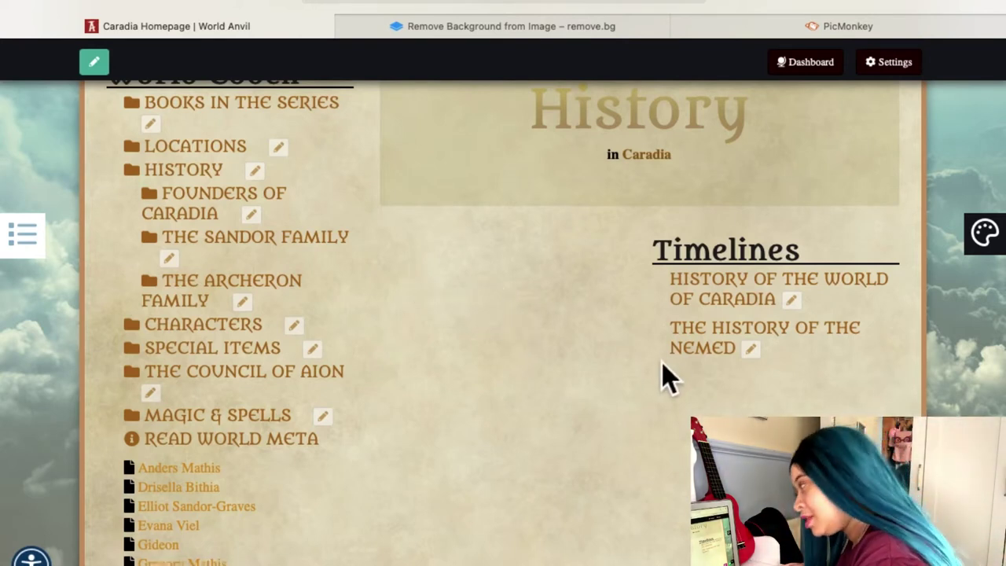
# Step: Open the History of the World of Caradia timeline and scroll to the Council of Aion entry
pyautogui.click(738, 303)
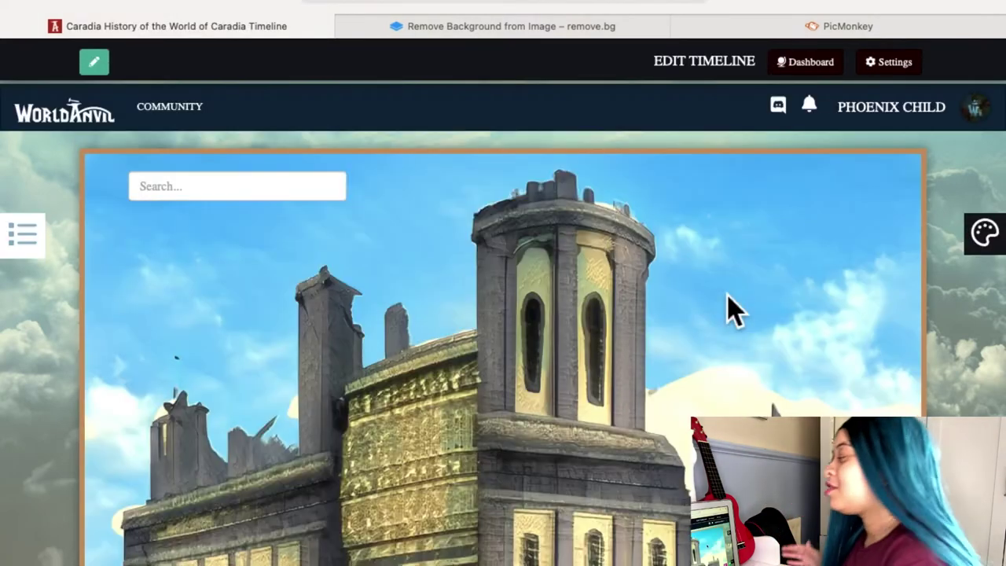
pyautogui.scroll(-3, 731, 310)
pyautogui.scroll(-10, 730, 307)
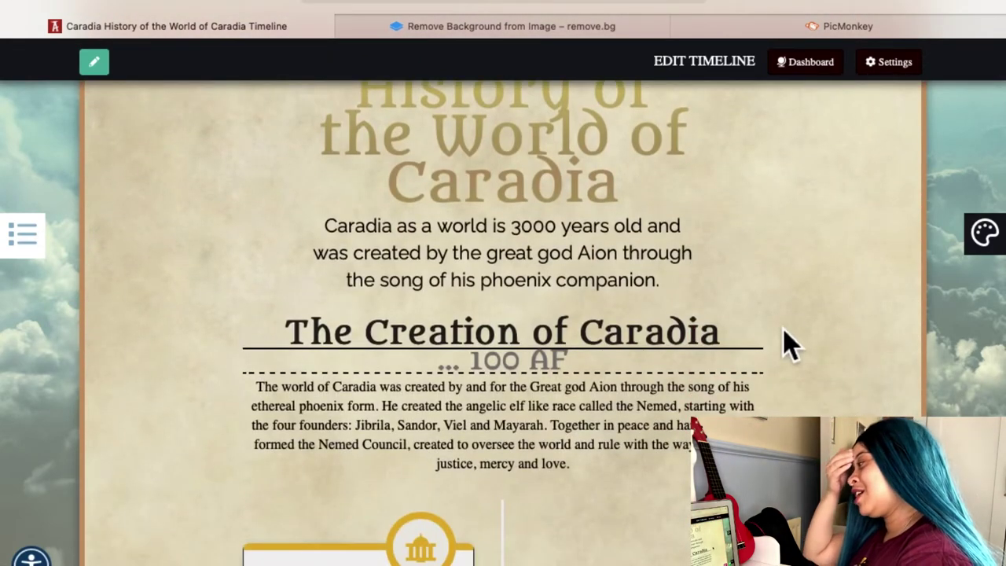
pyautogui.scroll(-3, 789, 344)
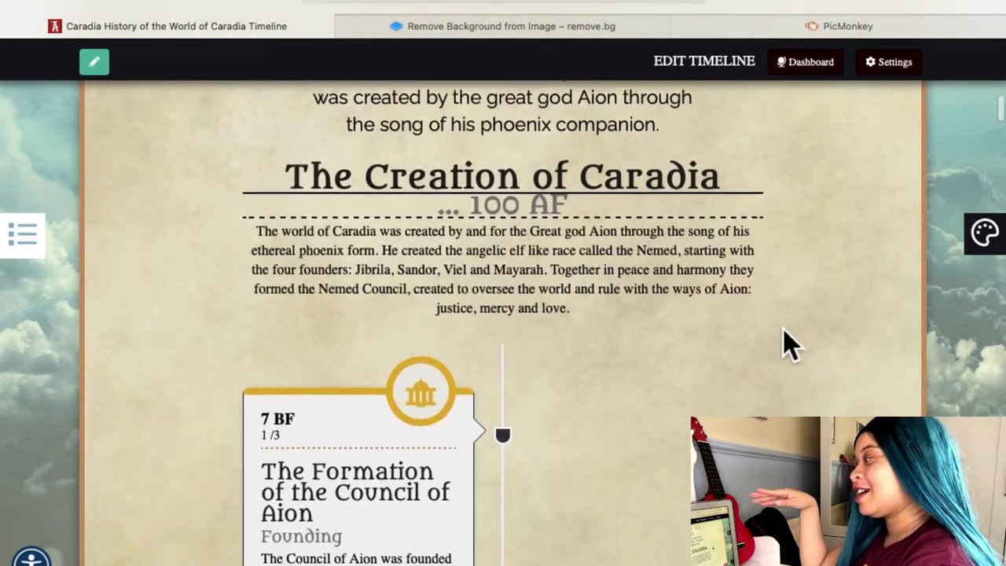
pyautogui.scroll(-4, 789, 344)
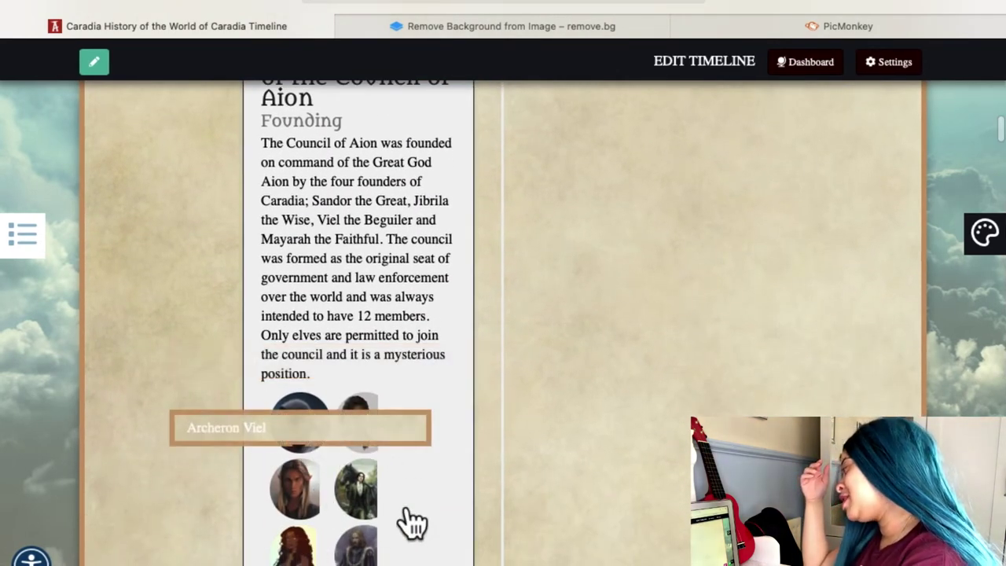
pyautogui.scroll(3, 767, 397)
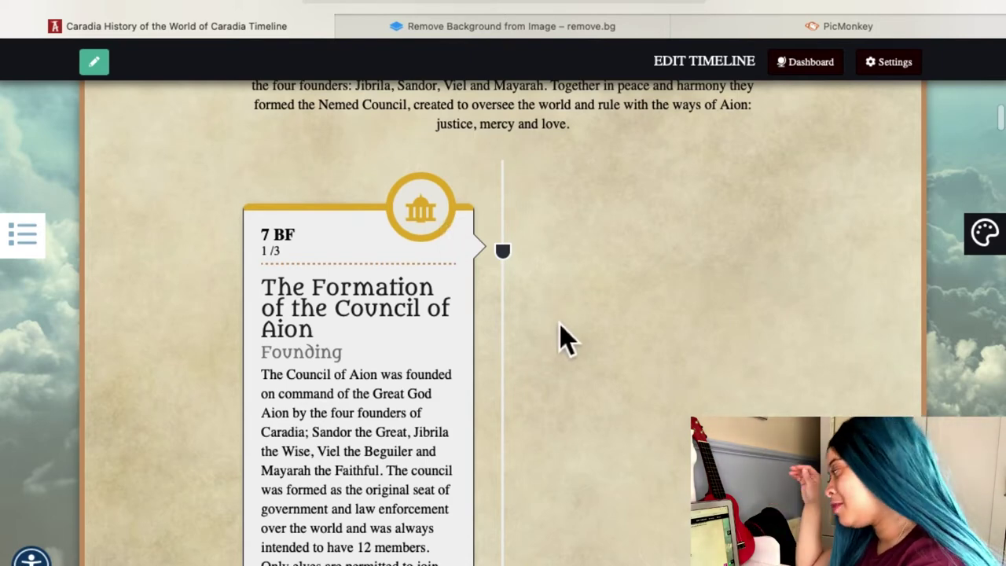
pyautogui.scroll(-2, 560, 338)
pyautogui.scroll(1, 560, 338)
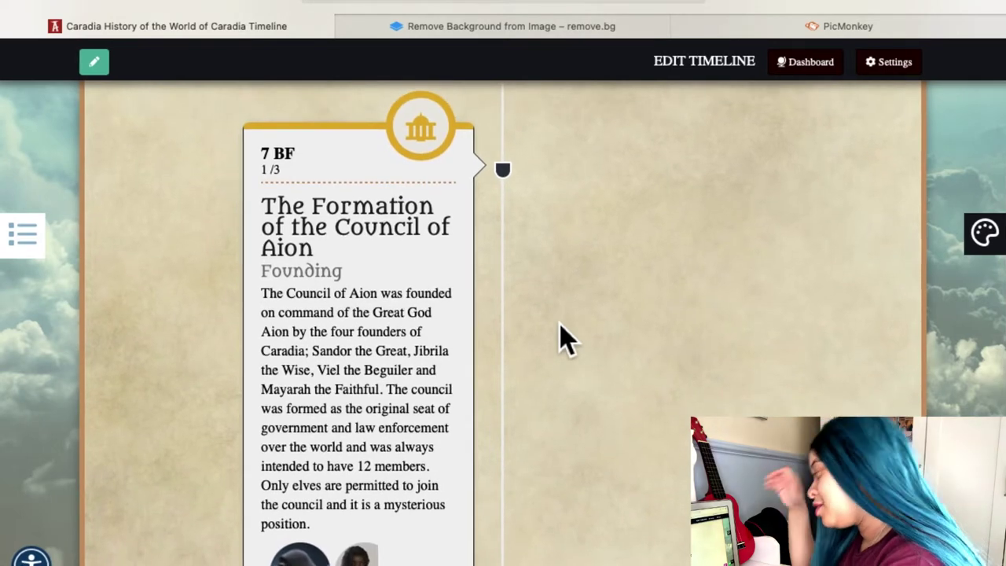
pyautogui.scroll(-3, 560, 338)
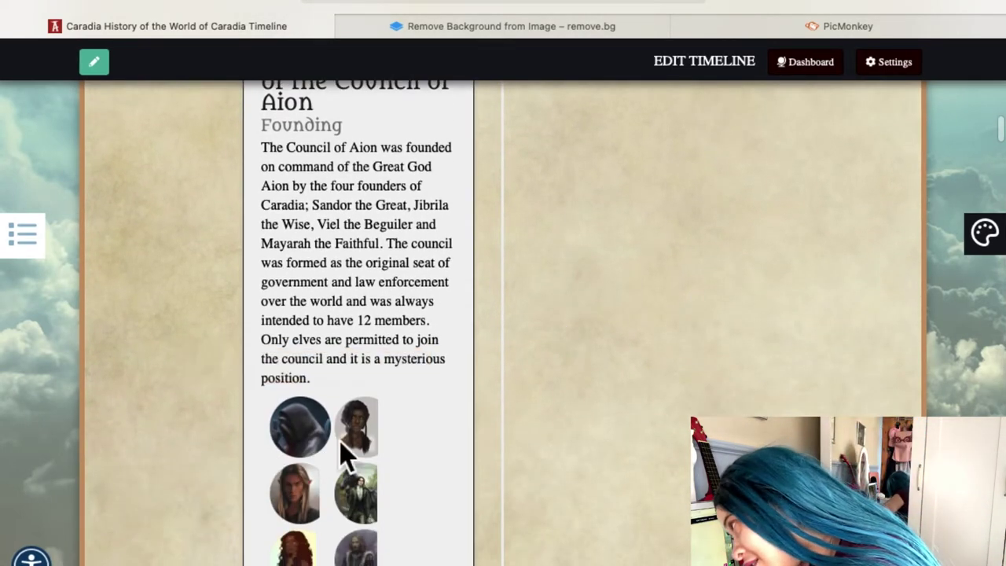
# Step: Open Jibrila's character article from the council card and scroll to her family tree
pyautogui.moveTo(377, 449)
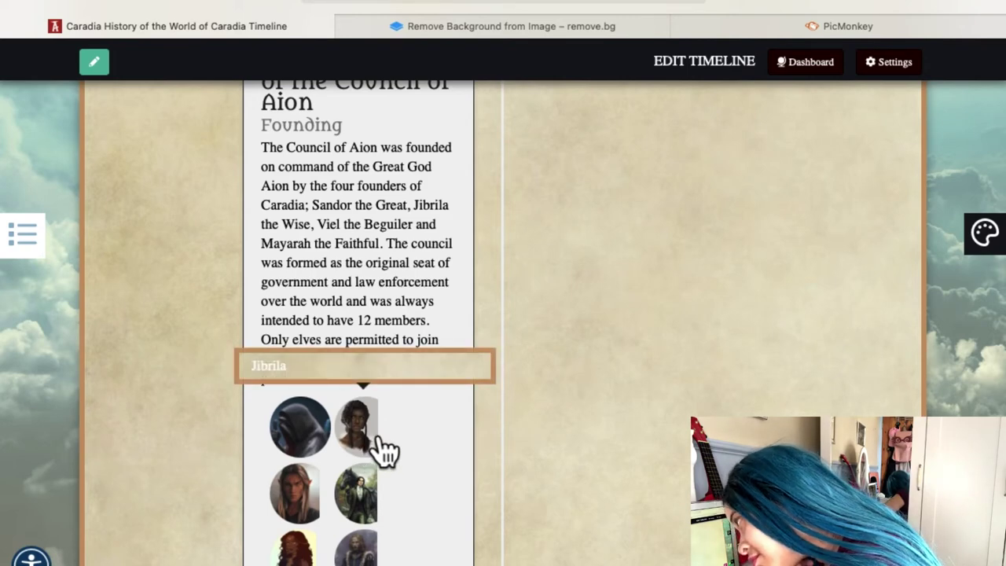
pyautogui.click(374, 443)
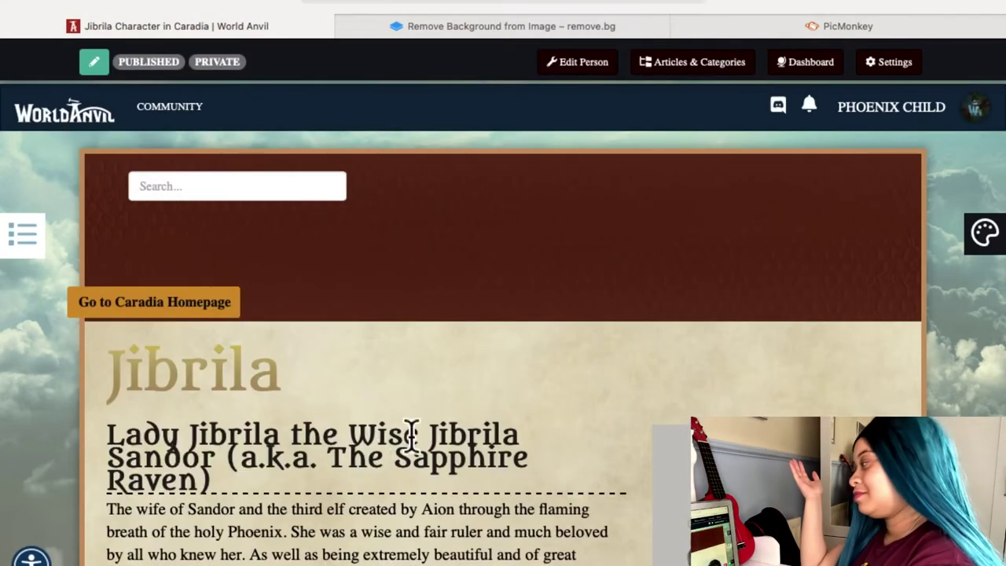
pyautogui.scroll(-5, 819, 373)
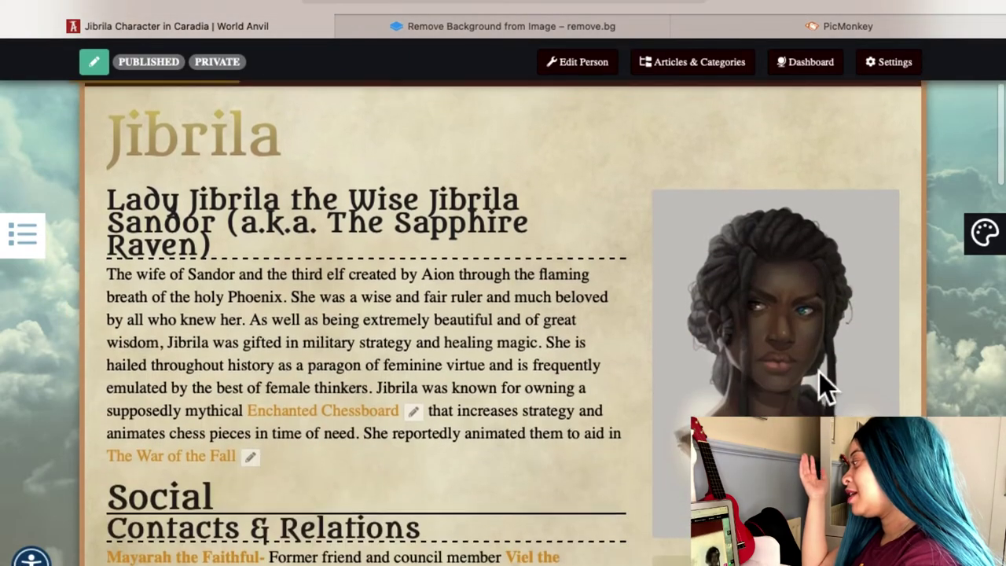
pyautogui.scroll(-13, 819, 372)
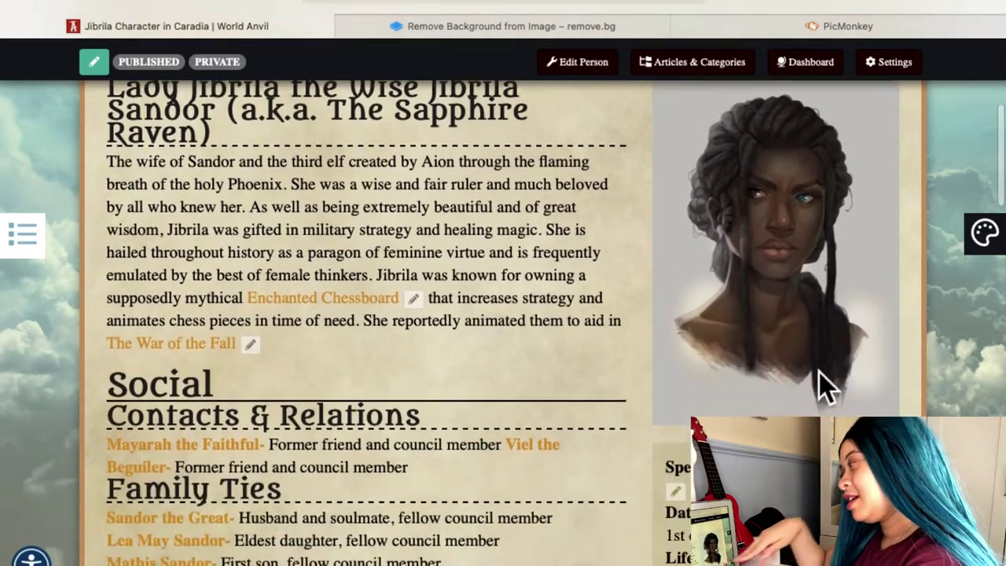
pyautogui.scroll(-10, 819, 385)
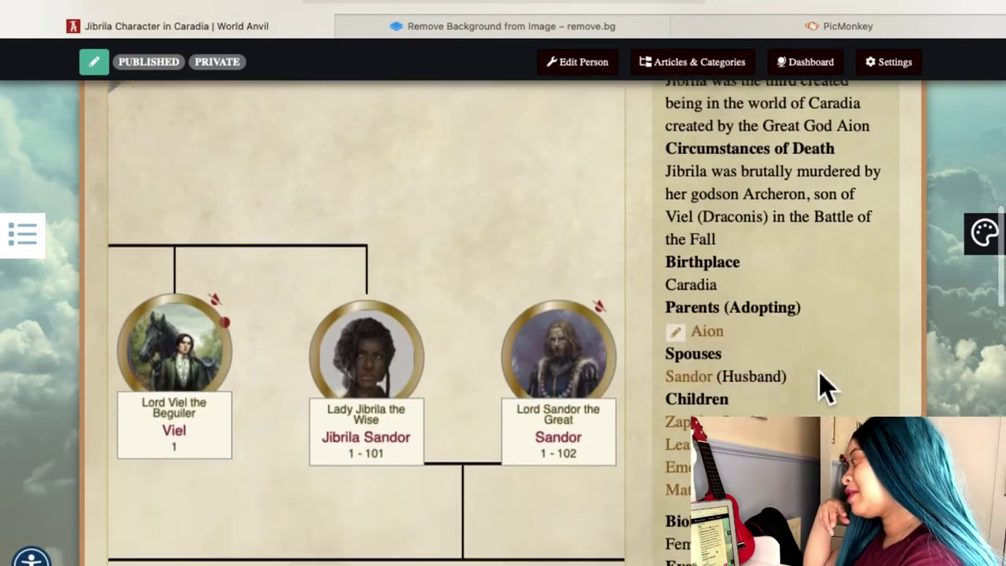
pyautogui.scroll(6, 819, 385)
pyautogui.scroll(1, 820, 386)
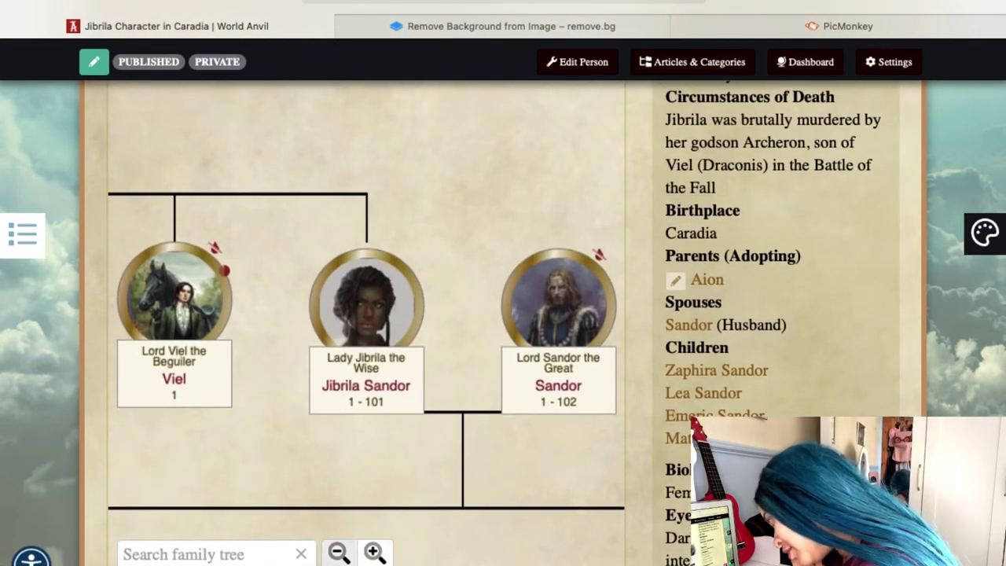
# Step: Zoom the family tree out five times to reveal Aion, the children and the whole tree
pyautogui.click(339, 552)
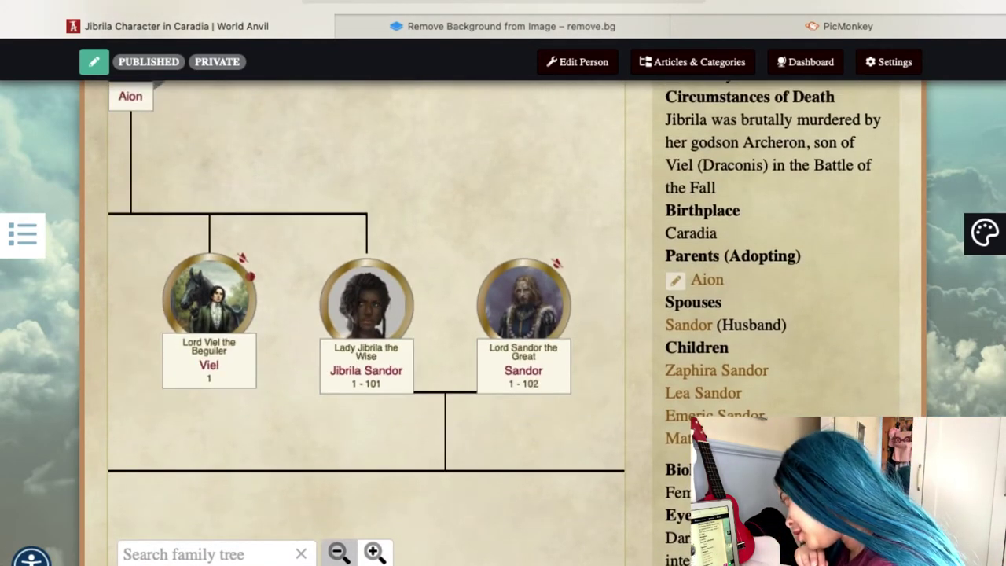
pyautogui.click(339, 553)
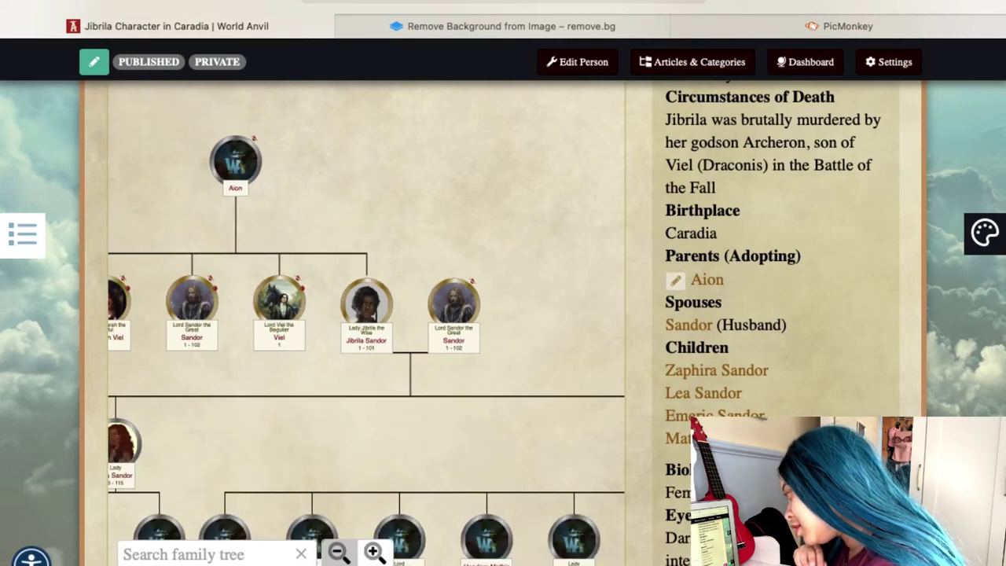
pyautogui.click(339, 553)
pyautogui.click(339, 553)
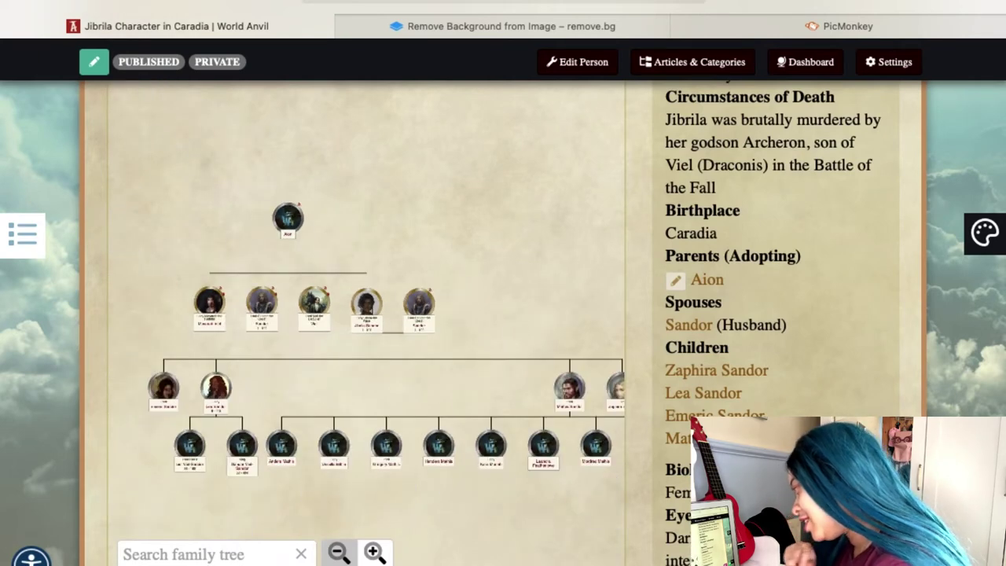
pyautogui.click(339, 553)
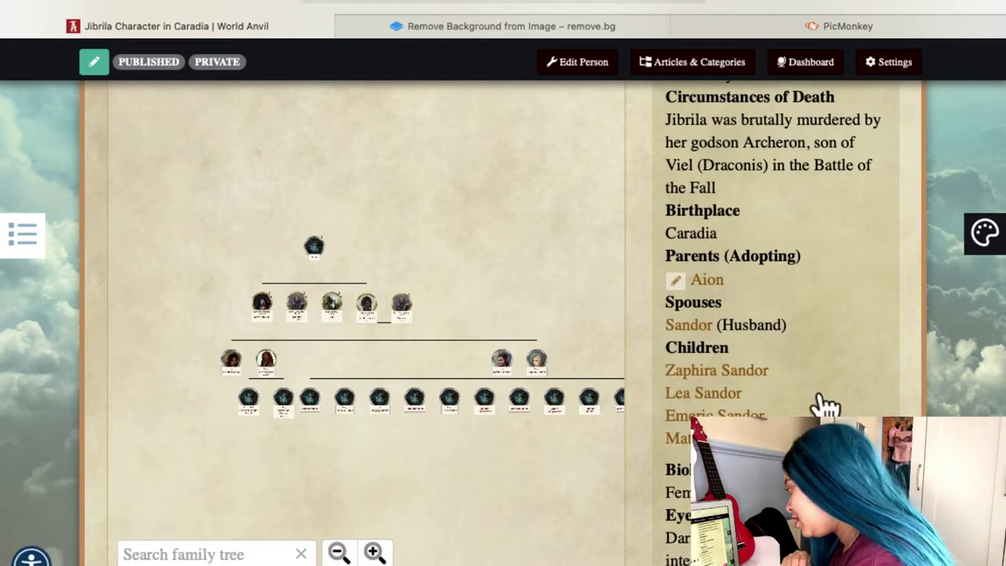
# Step: Scroll back through the article and return to the Caradia history timeline with Cmd+[
pyautogui.scroll(1, 840, 389)
pyautogui.scroll(15, 840, 389)
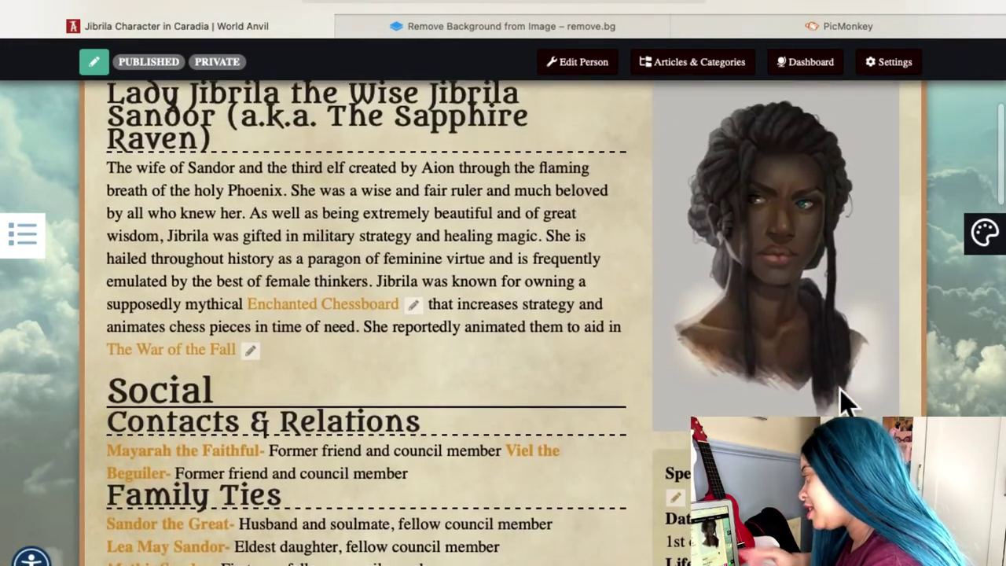
pyautogui.scroll(3, 840, 389)
pyautogui.scroll(-3, 841, 389)
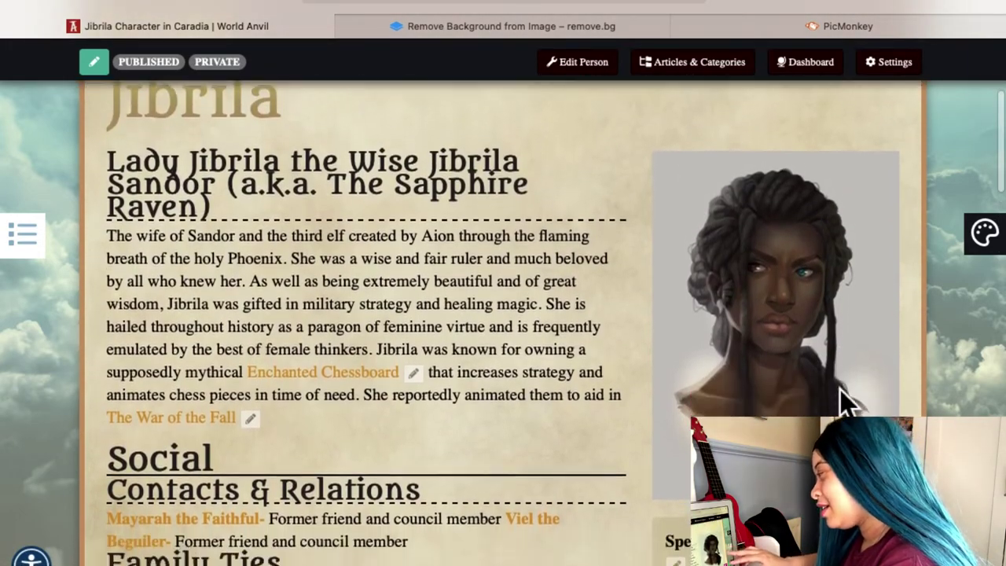
pyautogui.scroll(1, 839, 388)
pyautogui.scroll(-3, 842, 401)
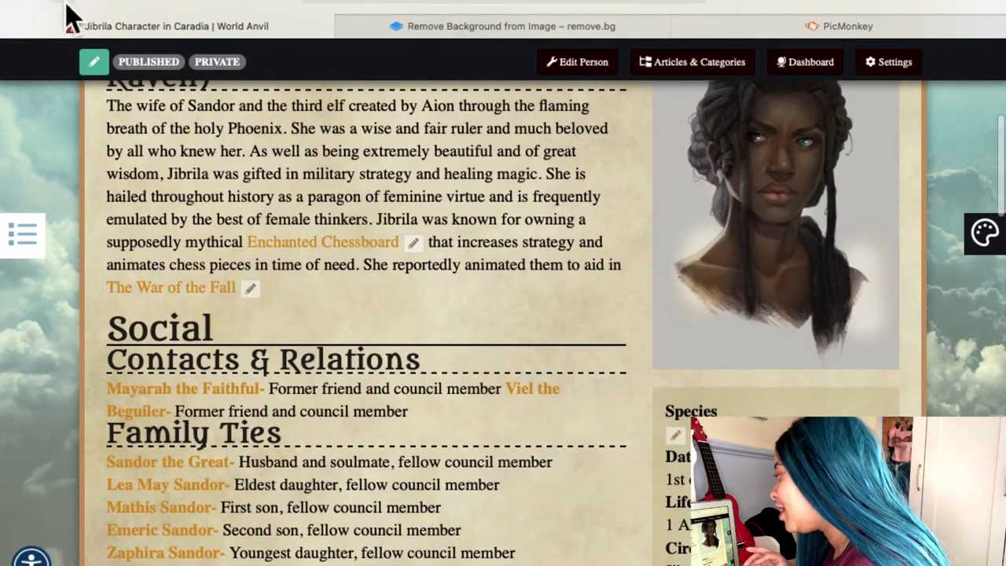
pyautogui.press('super+bracketleft')
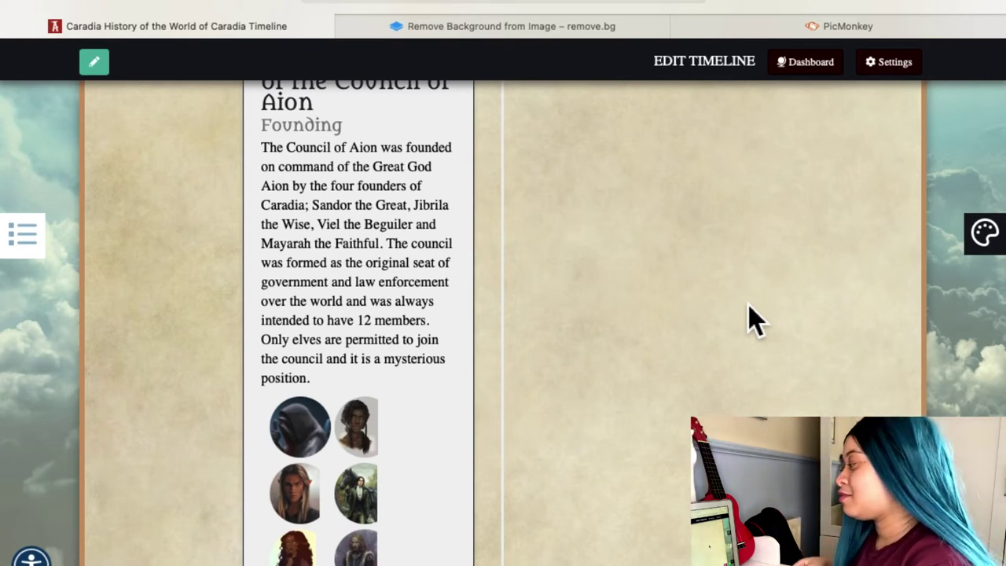
# Step: Scroll the timeline to the 79–100 BF entry 'The Eight Noble Houses Are Forged'
pyautogui.scroll(-10, 751, 319)
pyautogui.scroll(3, 750, 318)
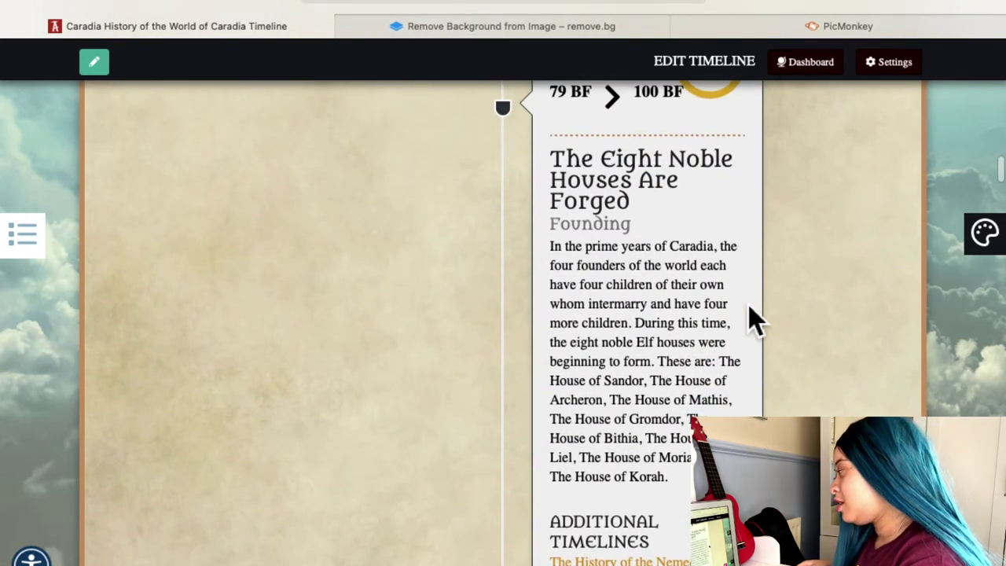
pyautogui.scroll(2, 751, 318)
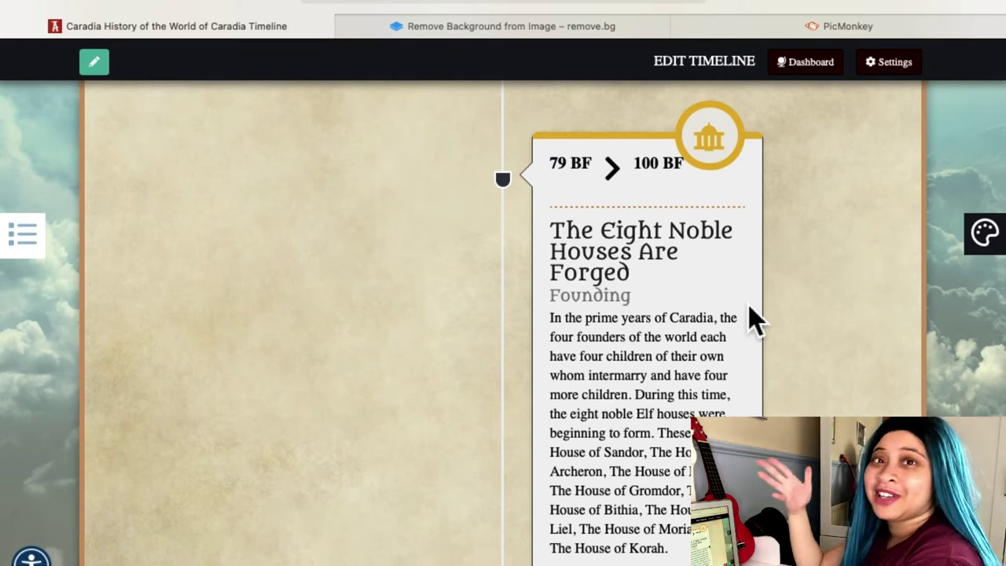
# Step: Scroll past the Battles of the Fall cards to The Current Age, starting at 1500 AF 'Eklissia Mystica Founded'
pyautogui.scroll(-10, 751, 318)
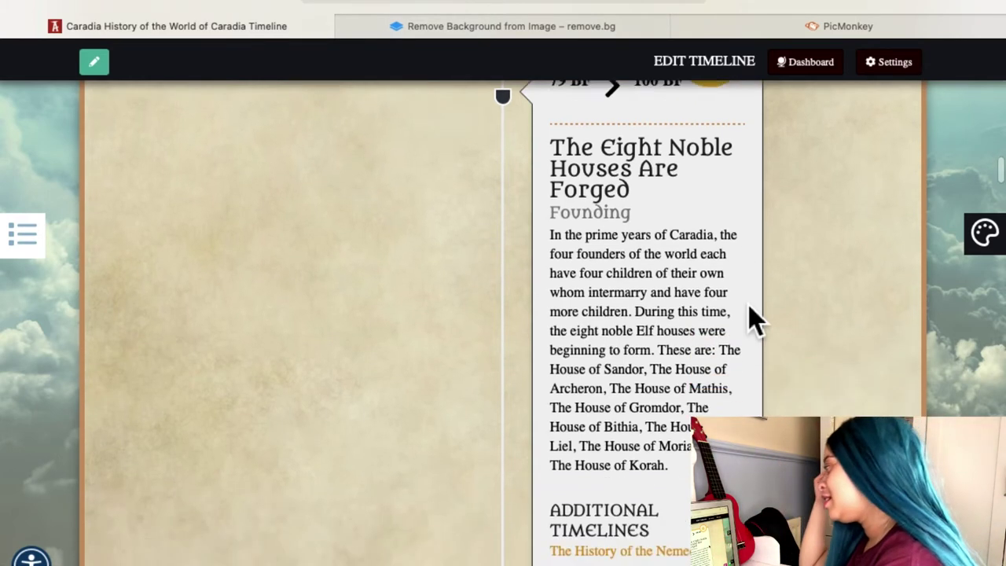
pyautogui.scroll(-14, 751, 318)
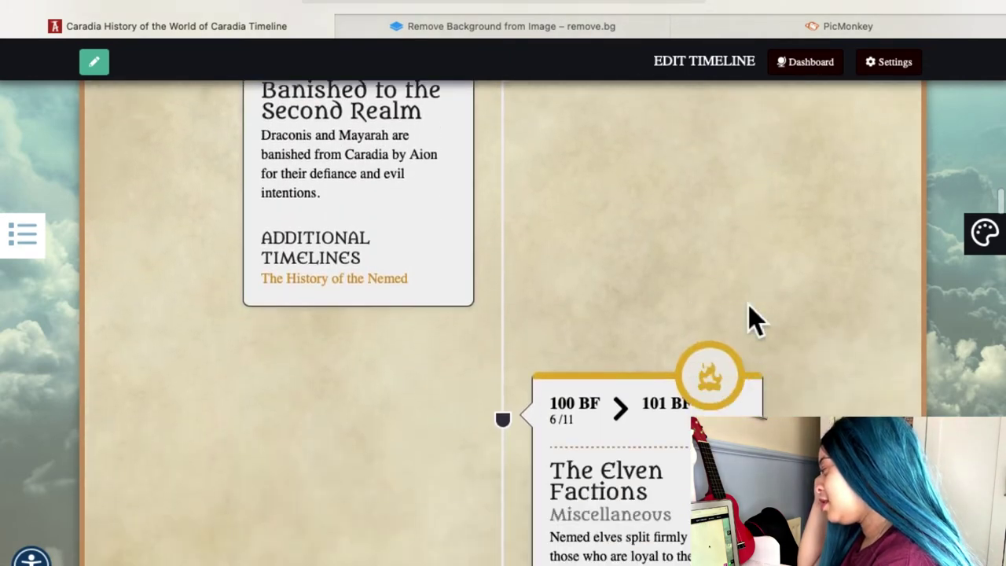
pyautogui.scroll(-3, 751, 318)
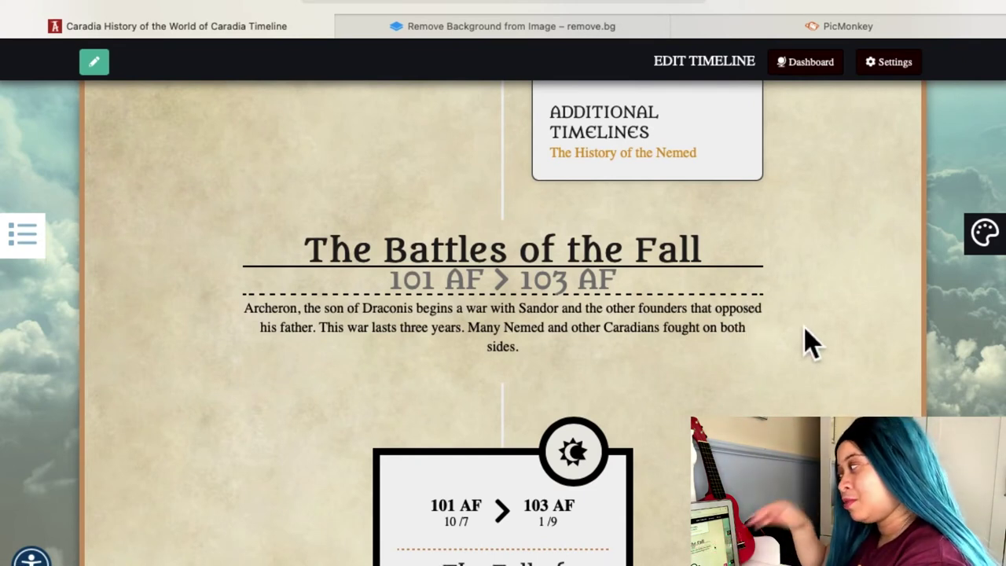
pyautogui.scroll(-15, 810, 342)
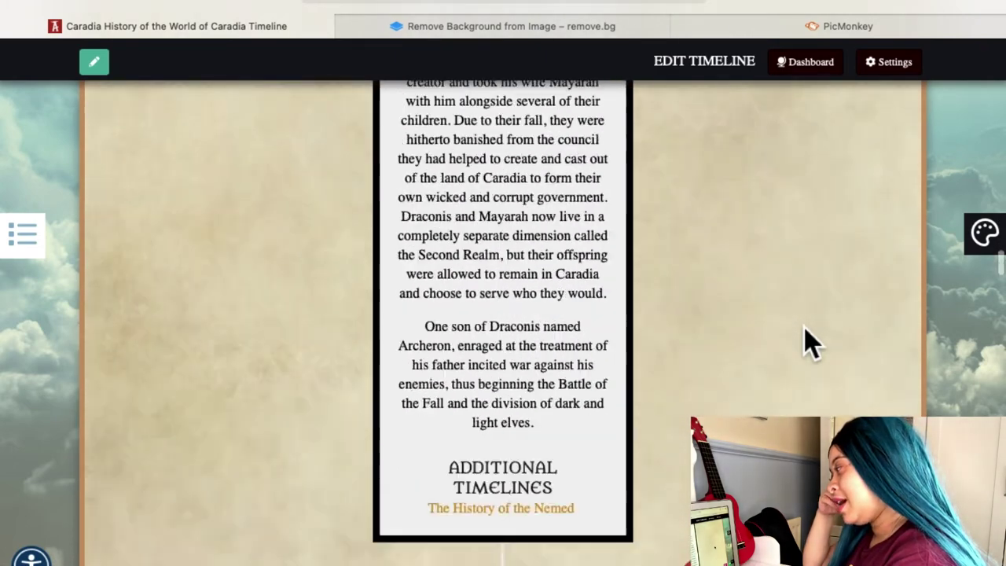
pyautogui.scroll(10, 810, 342)
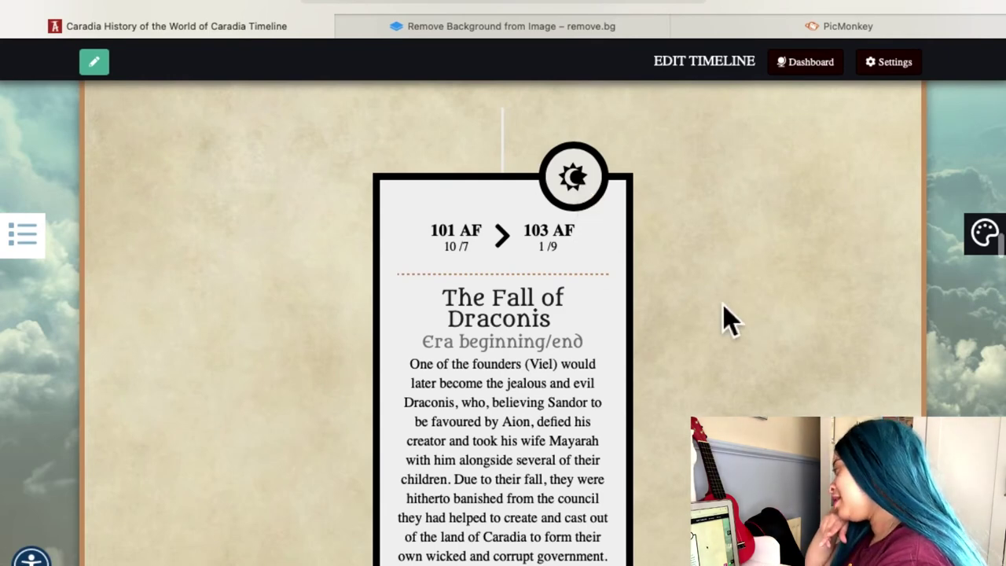
pyautogui.scroll(-8, 725, 318)
pyautogui.scroll(-3, 725, 319)
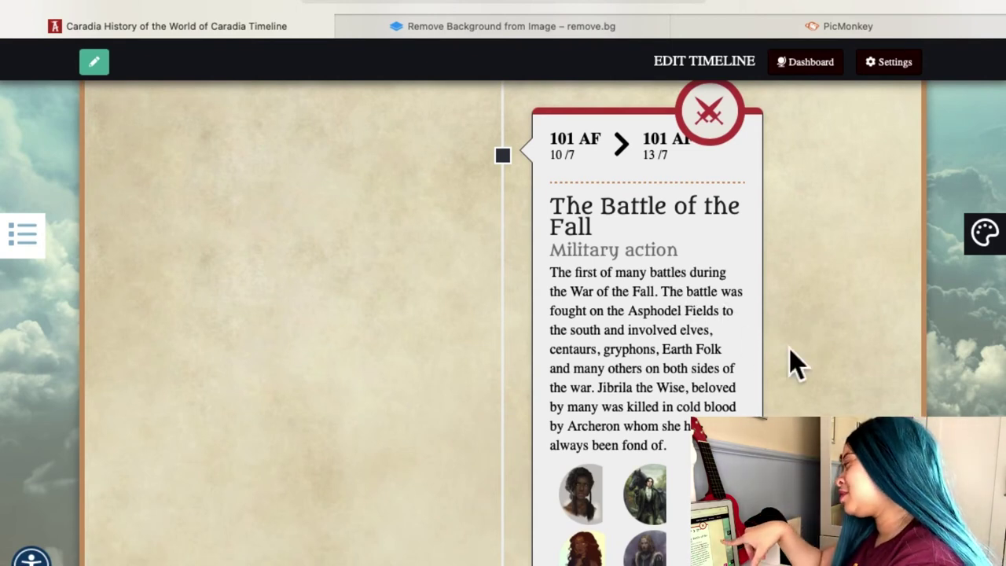
pyautogui.scroll(-7, 796, 363)
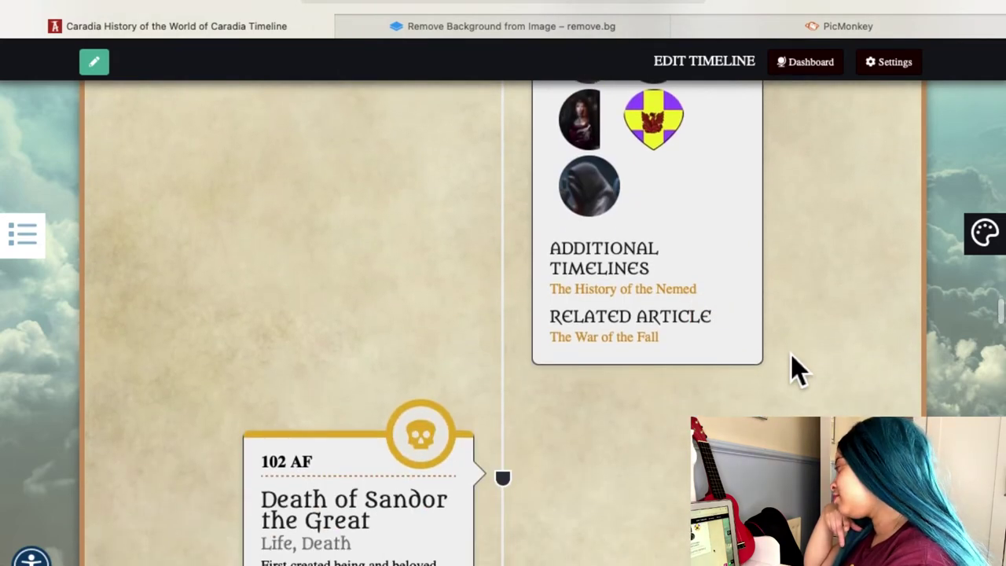
pyautogui.scroll(4, 796, 363)
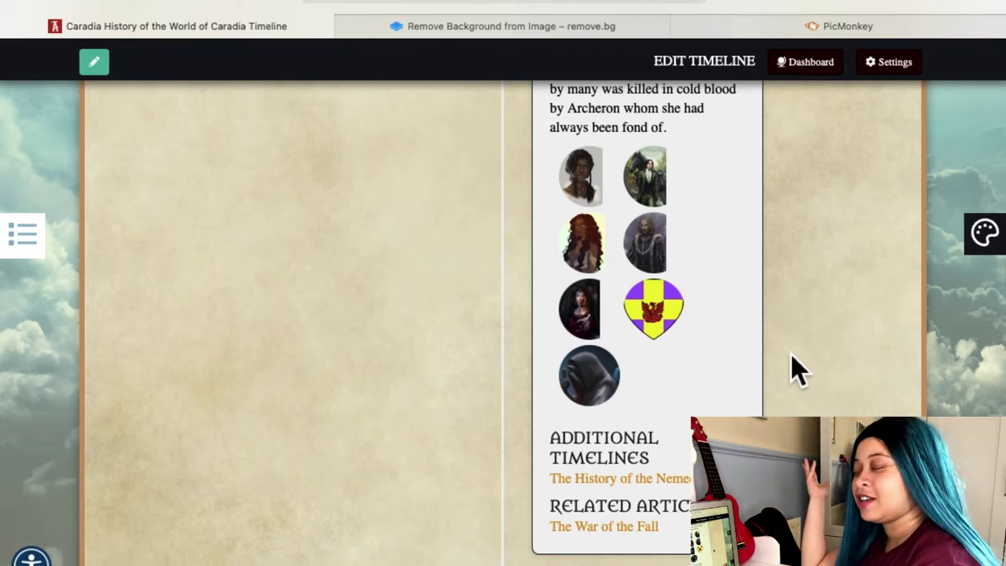
pyautogui.scroll(-10, 797, 370)
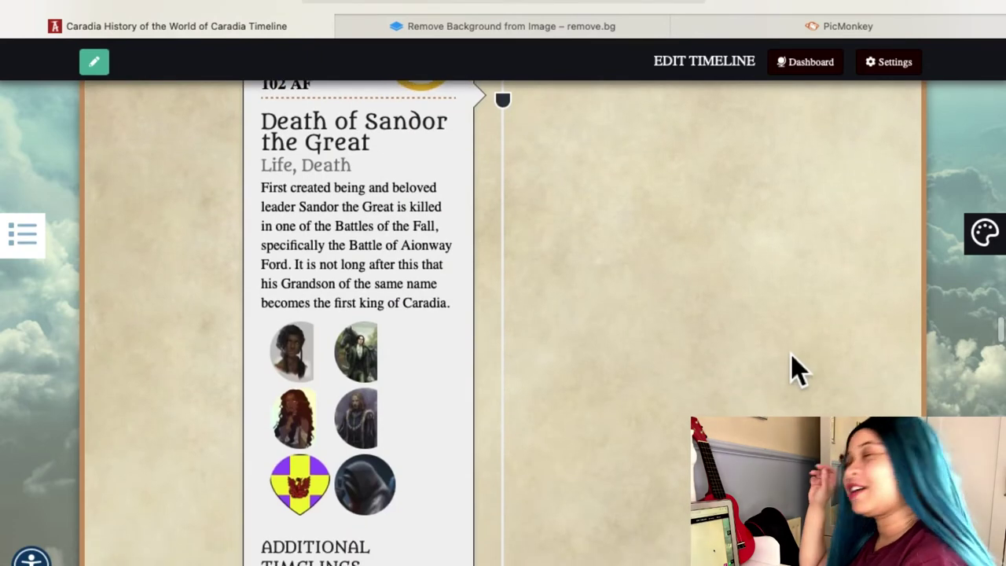
pyautogui.scroll(2, 797, 370)
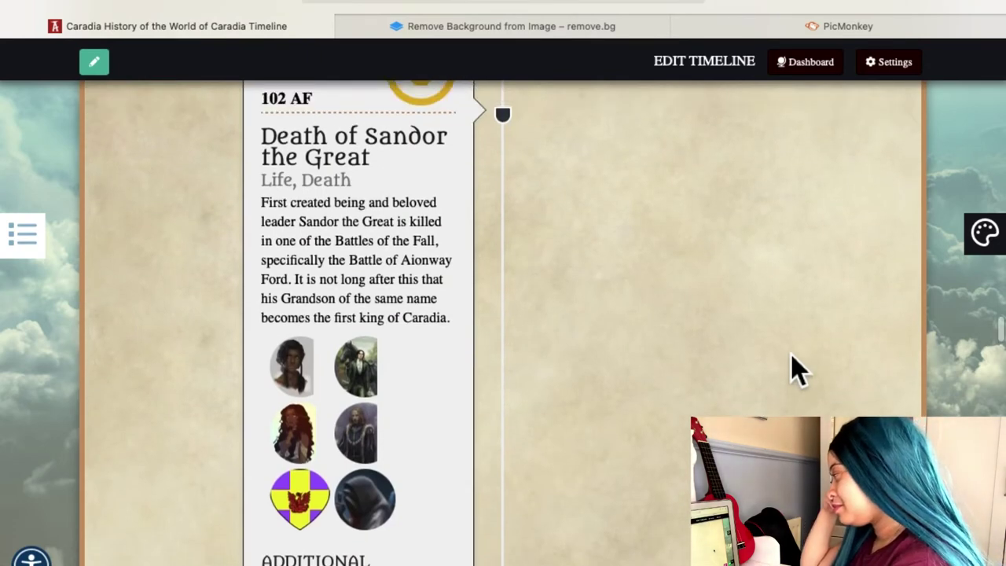
pyautogui.scroll(-2, 797, 370)
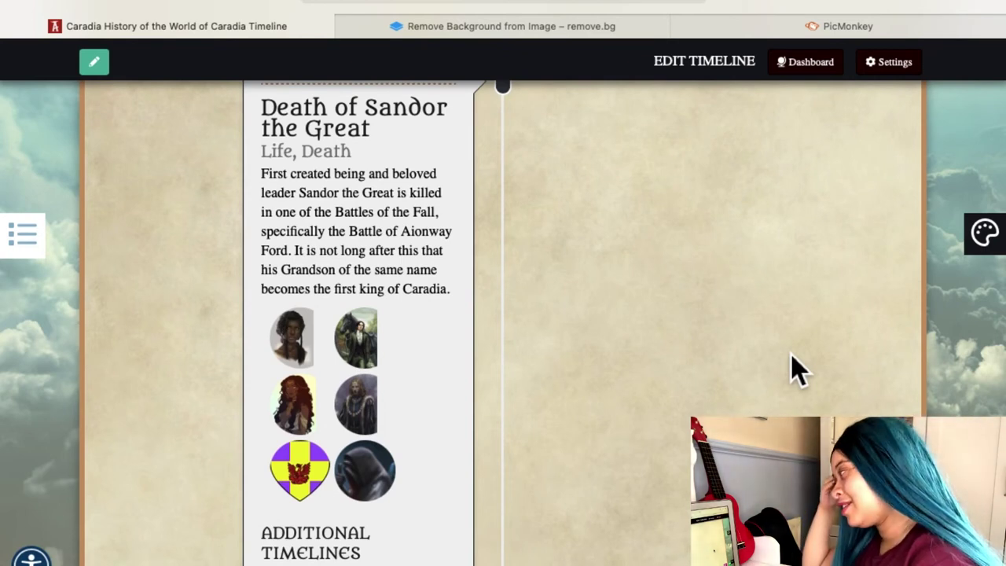
pyautogui.scroll(-20, 797, 370)
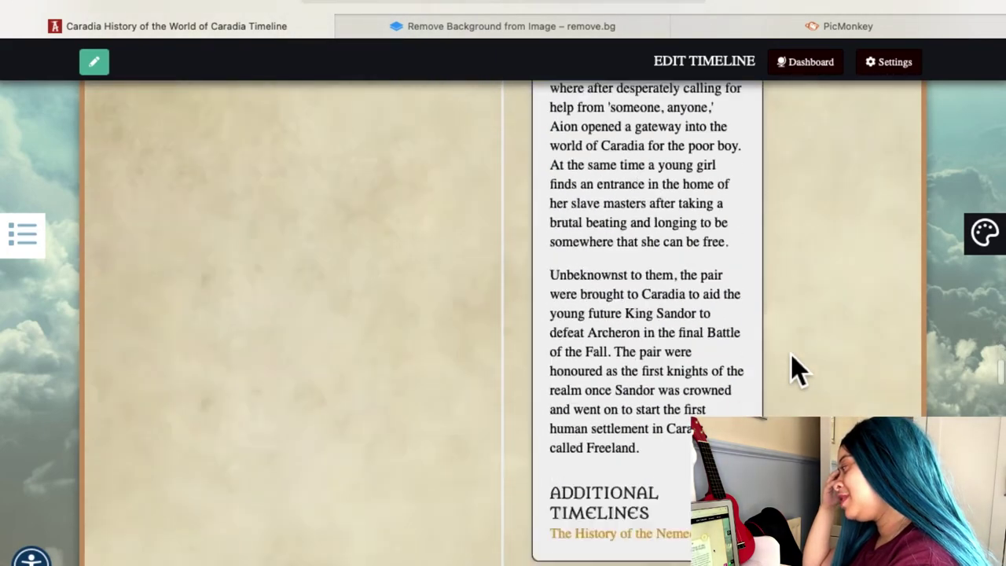
pyautogui.scroll(-10, 797, 370)
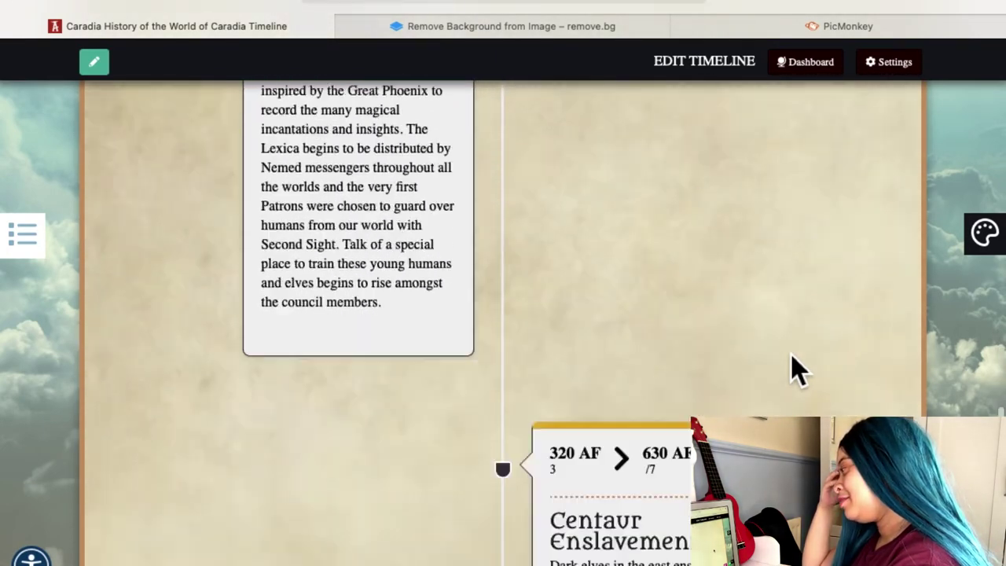
pyautogui.scroll(-15, 797, 370)
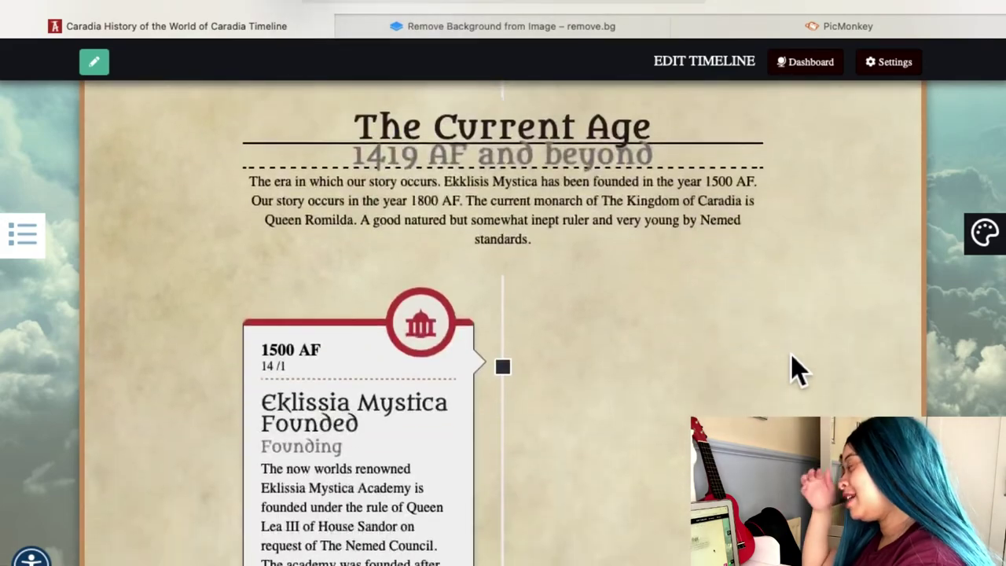
# Step: Scroll down to The Future Age and Orphan Histories, then back up to the stone-palace header
pyautogui.scroll(-8, 797, 370)
pyautogui.scroll(3, 797, 370)
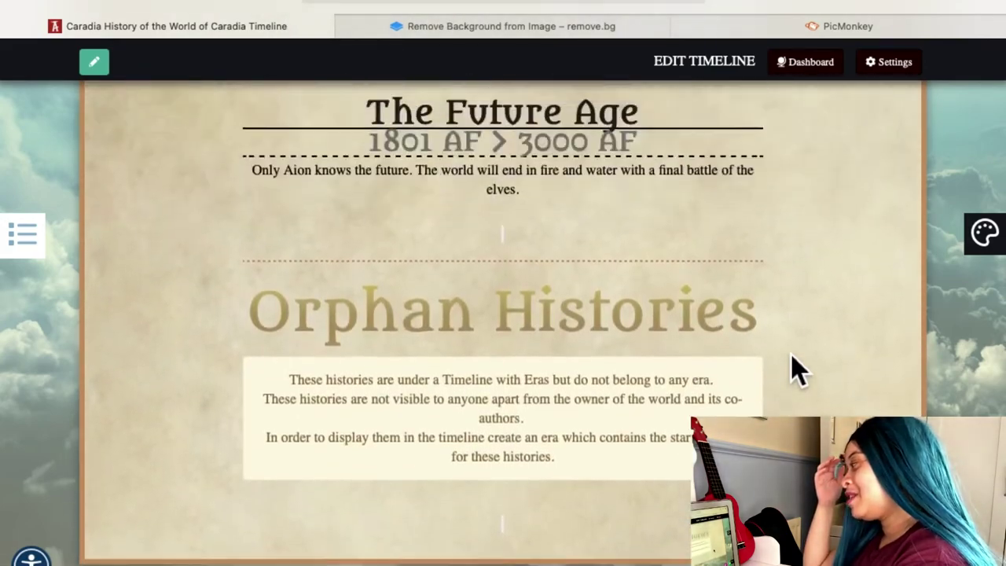
pyautogui.scroll(20, 797, 370)
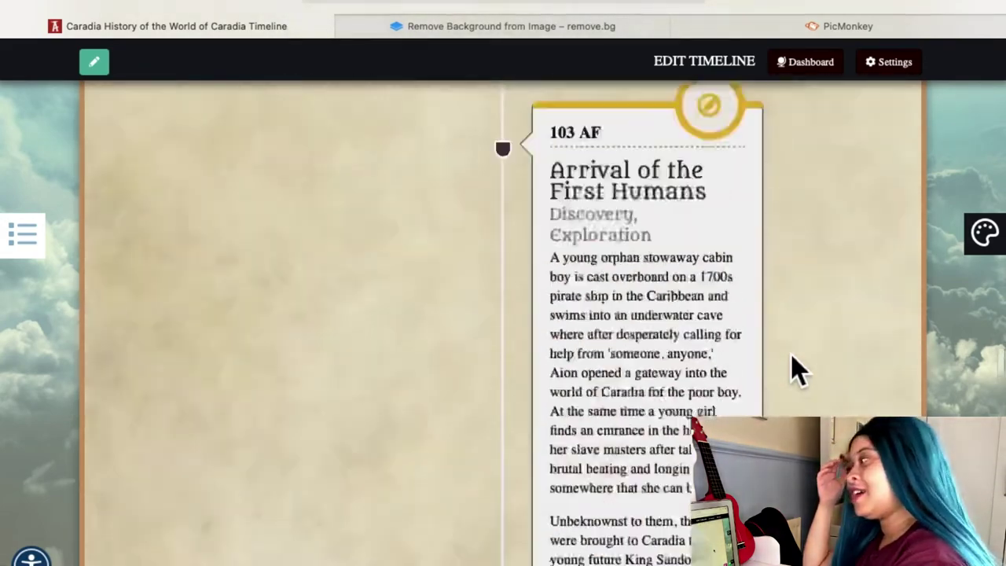
pyautogui.scroll(20, 797, 369)
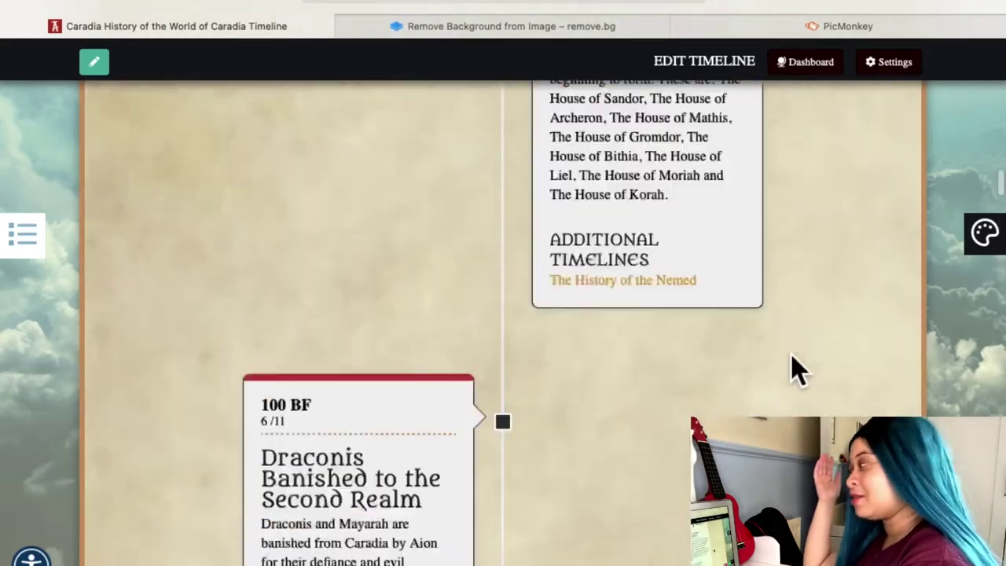
pyautogui.scroll(15, 796, 370)
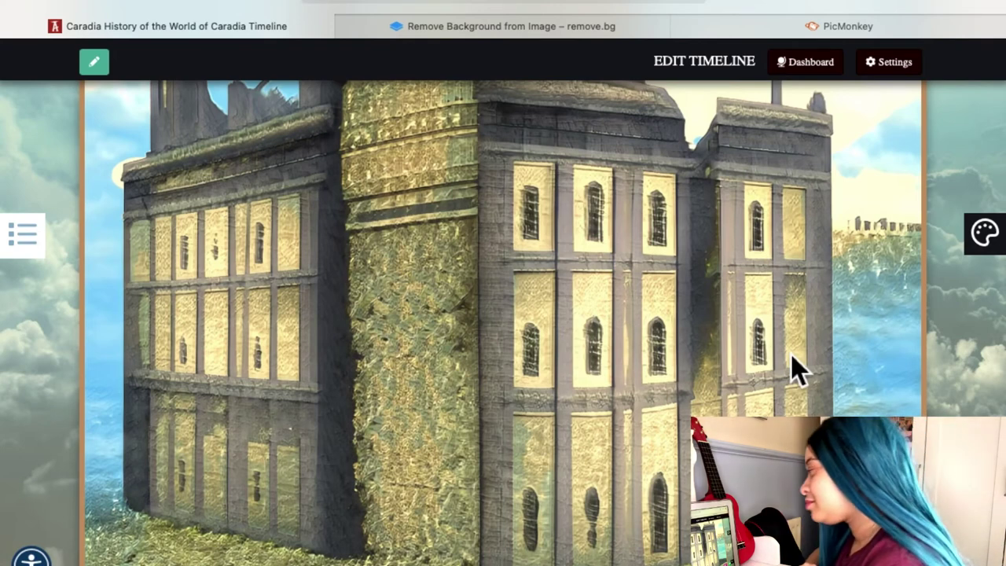
# Step: Return from the timeline to the Caradia homepage and browse its World Codex list, ending at the top
pyautogui.click(66, 6)
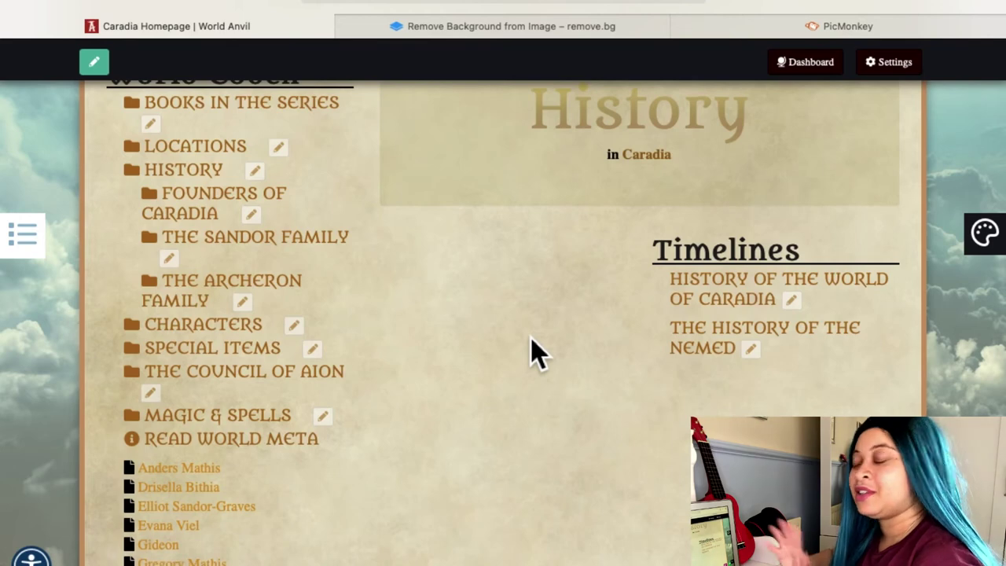
pyautogui.scroll(-2, 535, 353)
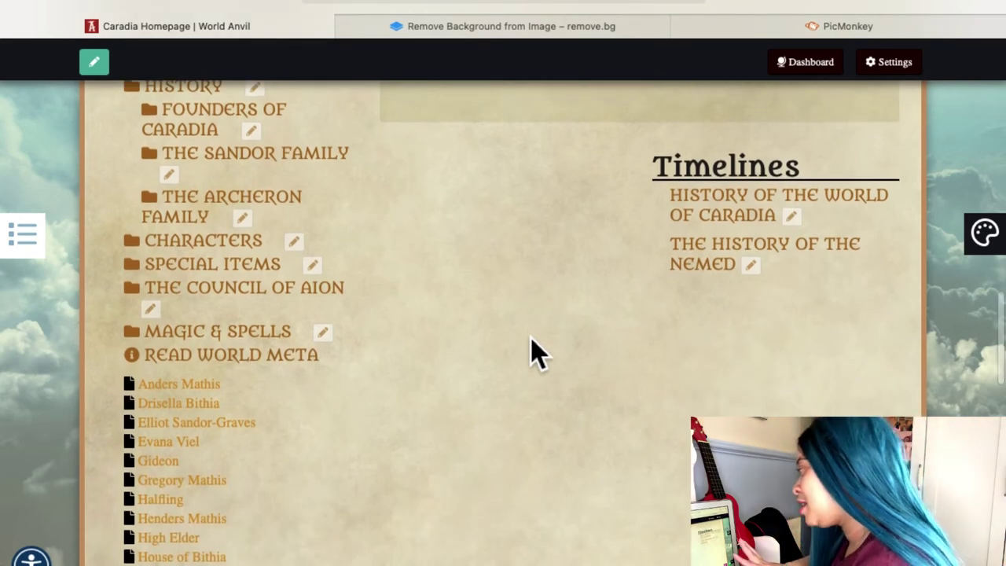
pyautogui.scroll(1, 534, 353)
pyautogui.scroll(-10, 534, 354)
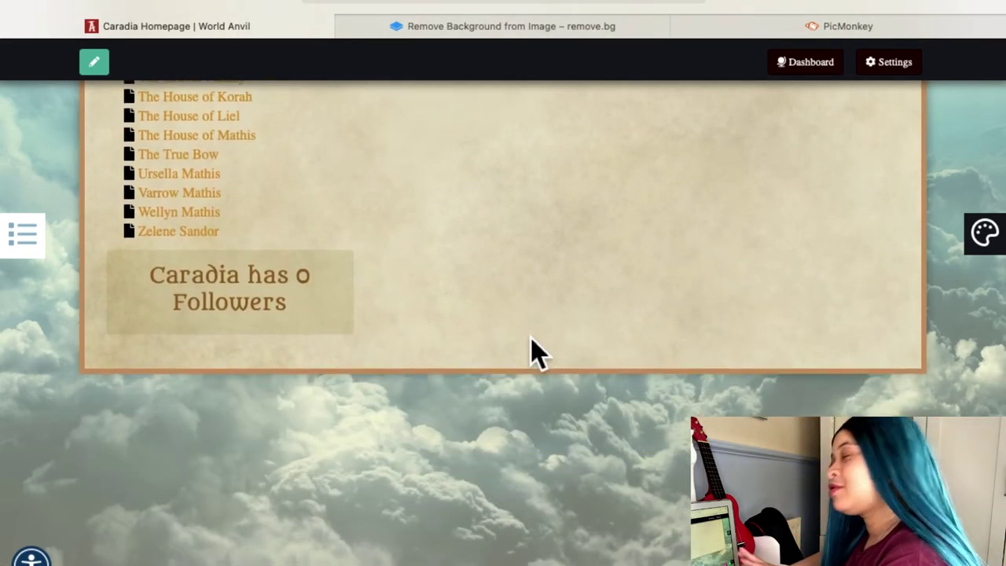
pyautogui.scroll(15, 534, 353)
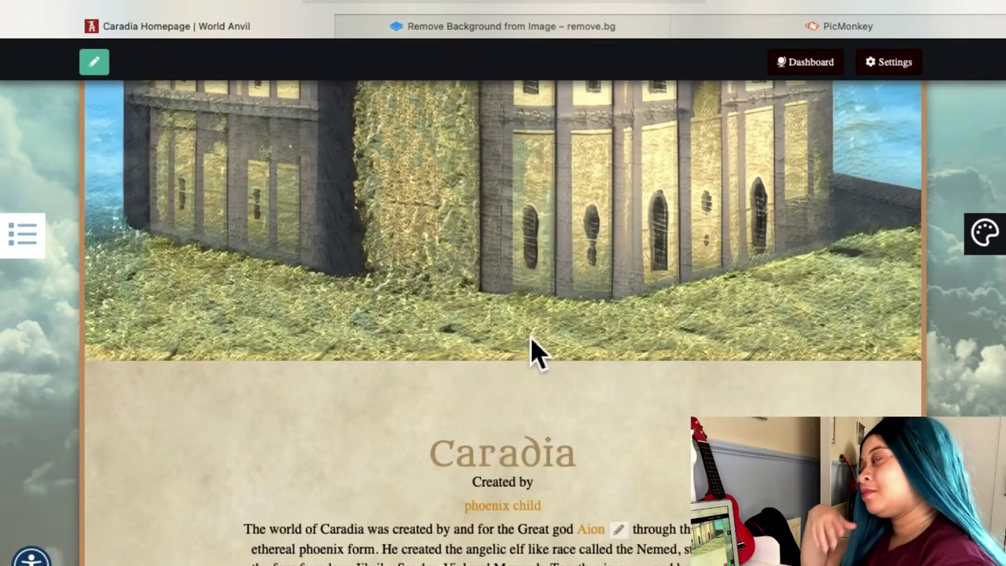
pyautogui.scroll(6, 532, 339)
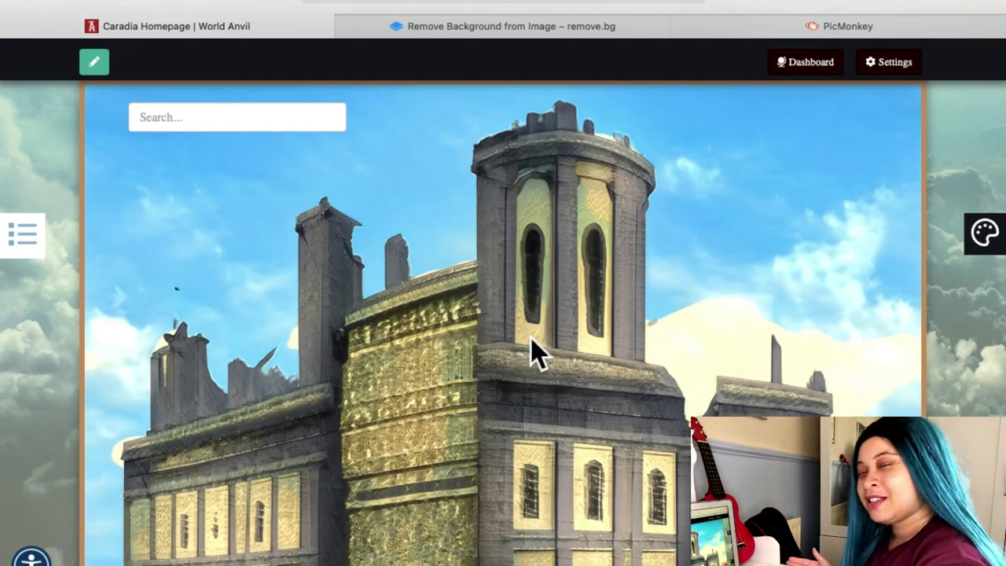
# Step: Scroll past the Aion creation intro to the World Codex, then go to the World Anvil Dashboard
pyautogui.scroll(-10, 531, 339)
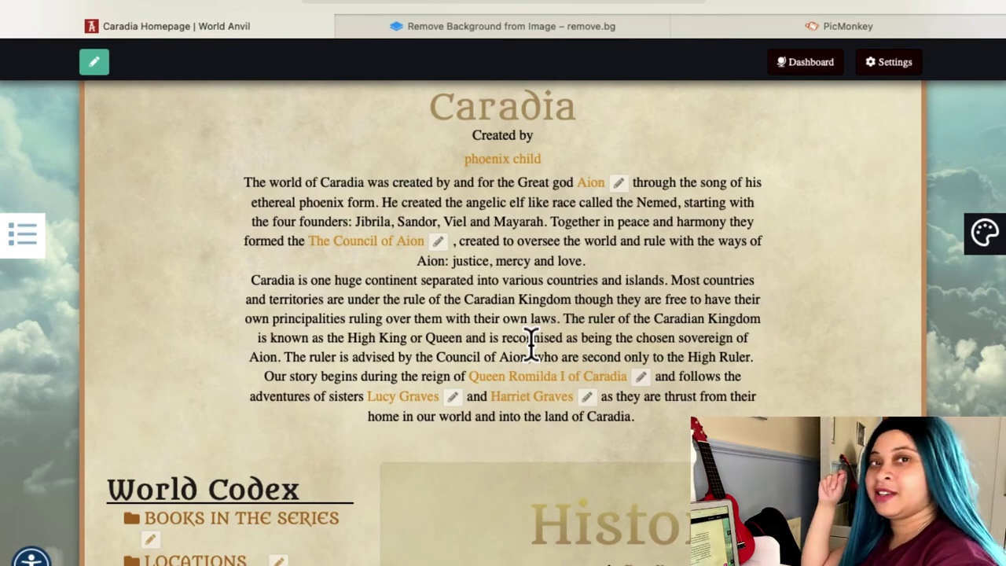
pyautogui.scroll(-10, 533, 344)
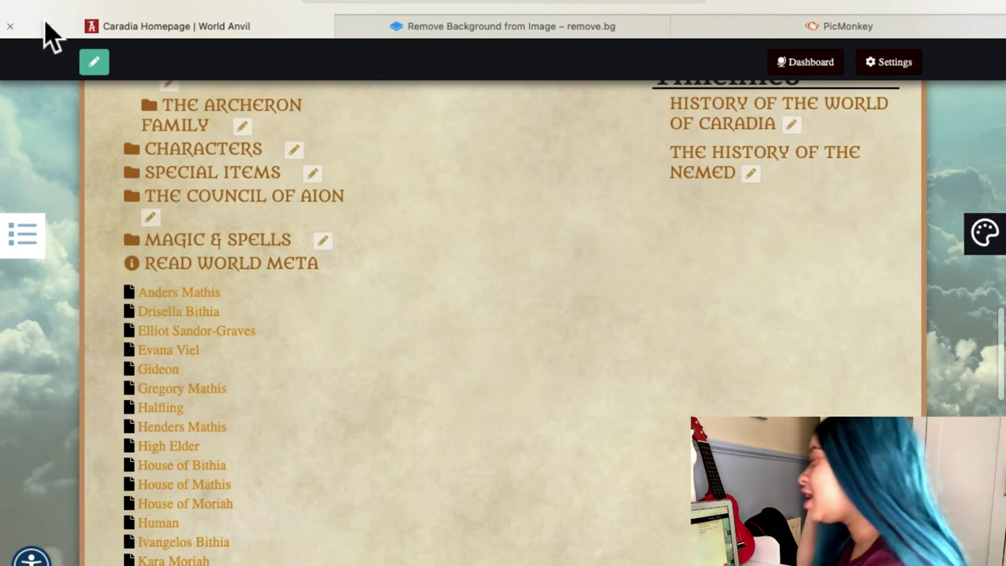
pyautogui.click(67, 14)
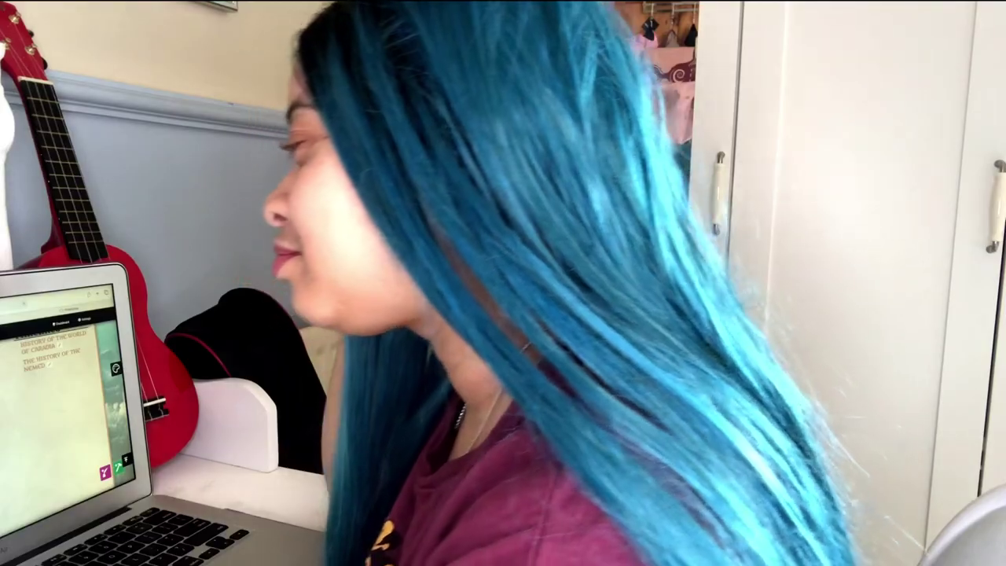